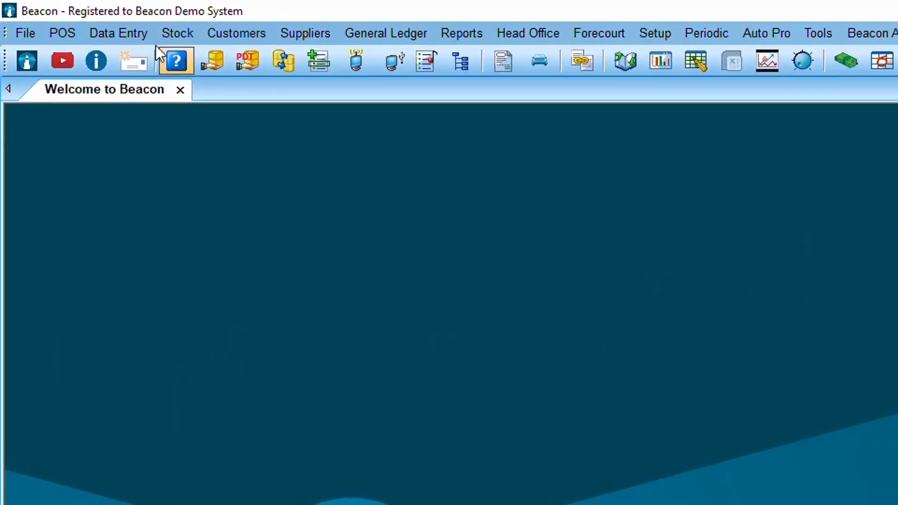
Open Supplier Tax Invoices / Credits and add a new creditor entry of type Invoice.
left_click(124, 37)
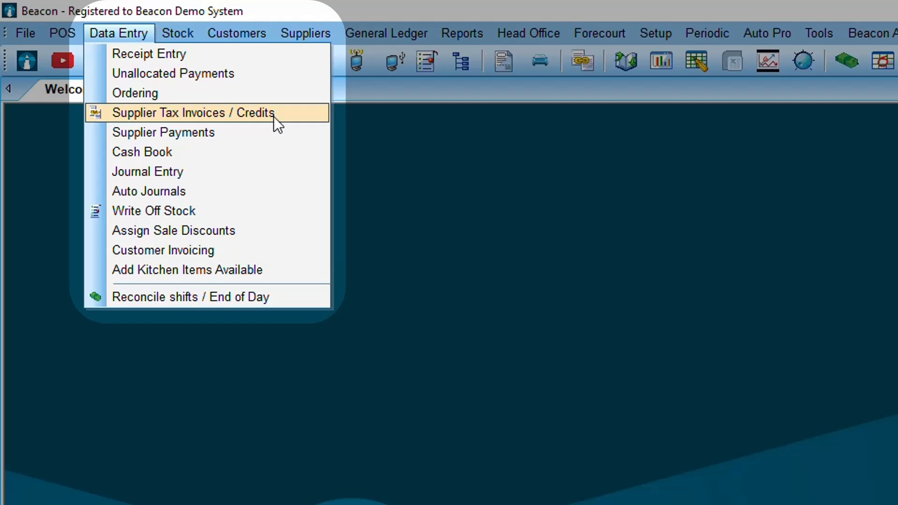
left_click(305, 28)
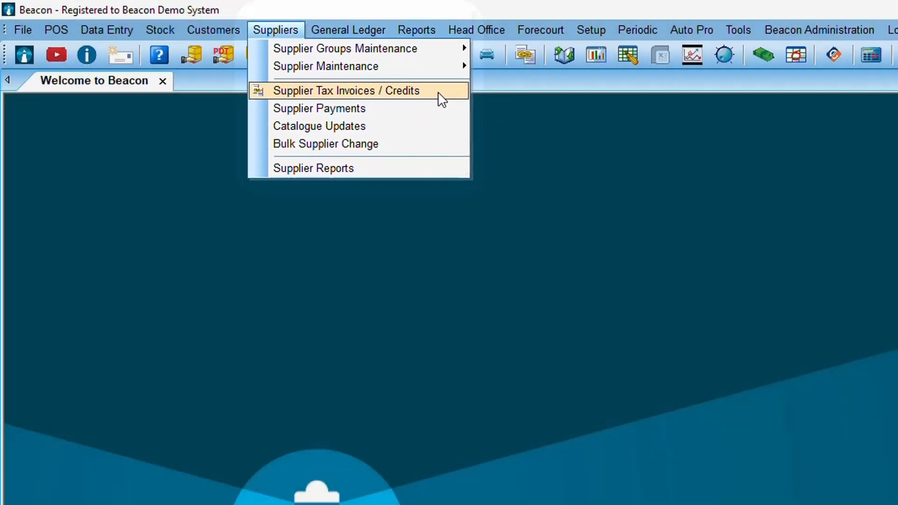
left_click(491, 102)
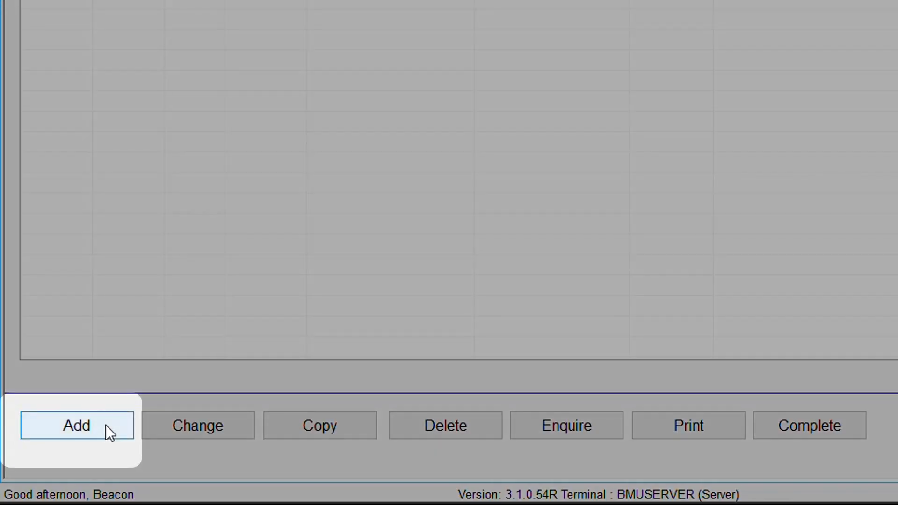
left_click(106, 425)
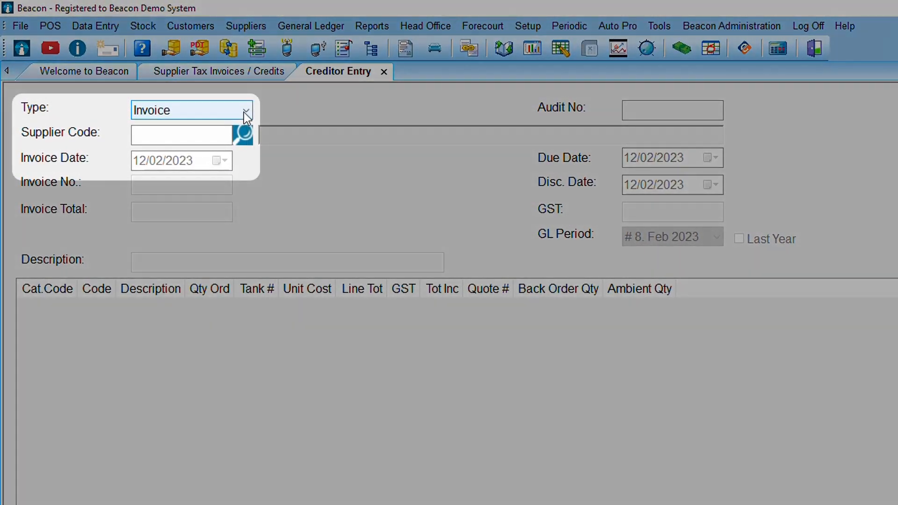
left_click(245, 113)
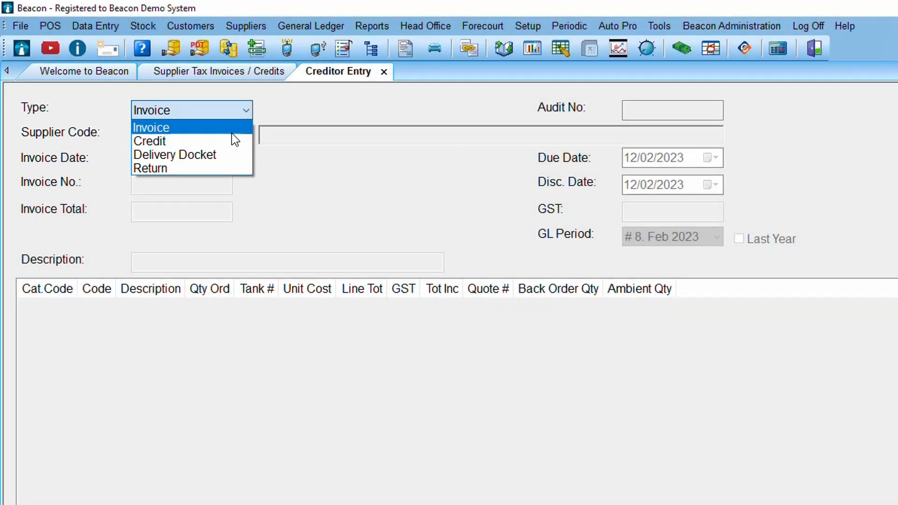
left_click(232, 129)
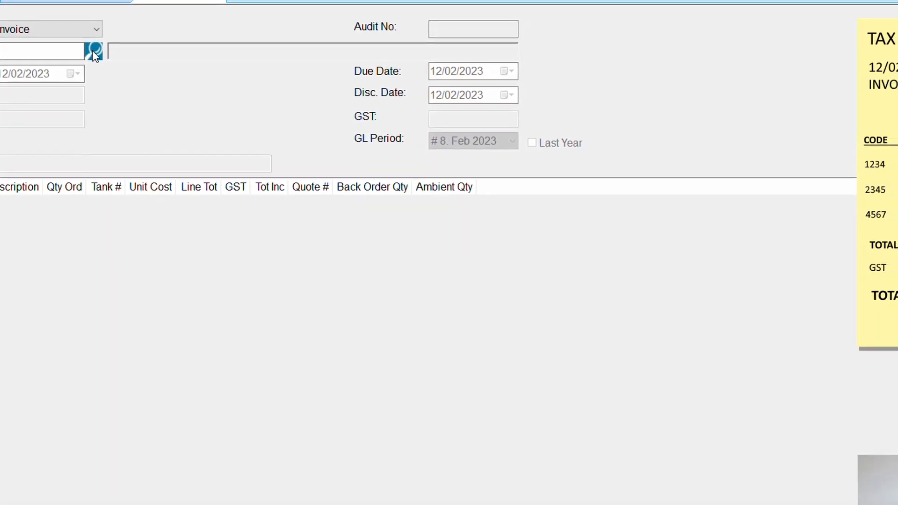
Select Cem's Distributors as the supplier, keep the invoice date, and enter CEM0223 as the invoice number.
left_click(94, 52)
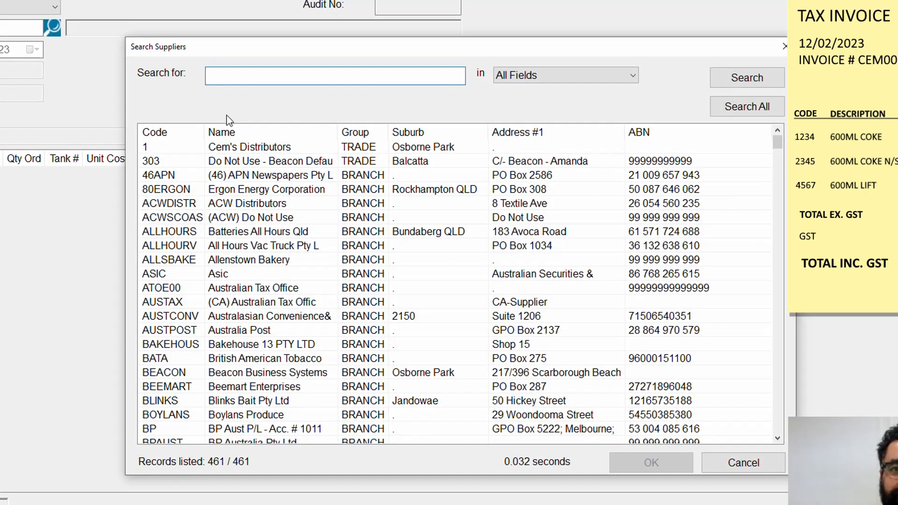
double_click(302, 147)
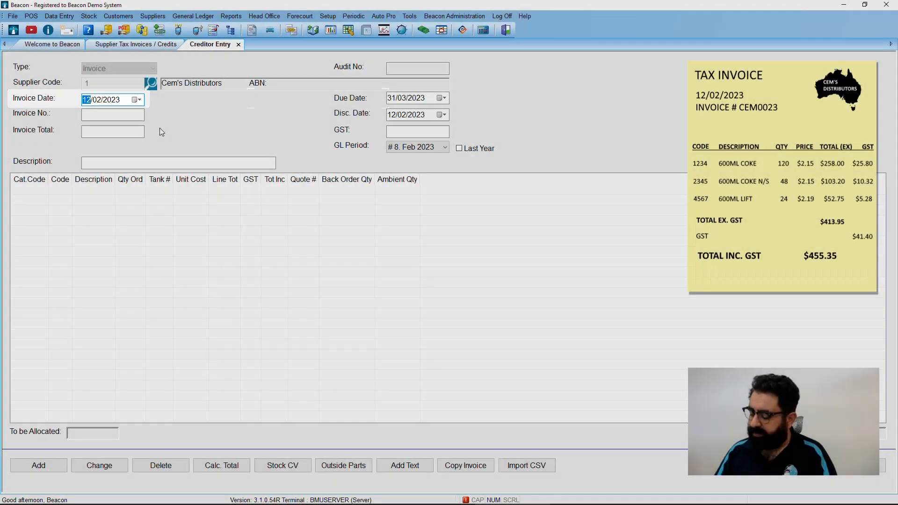
key("Tab")
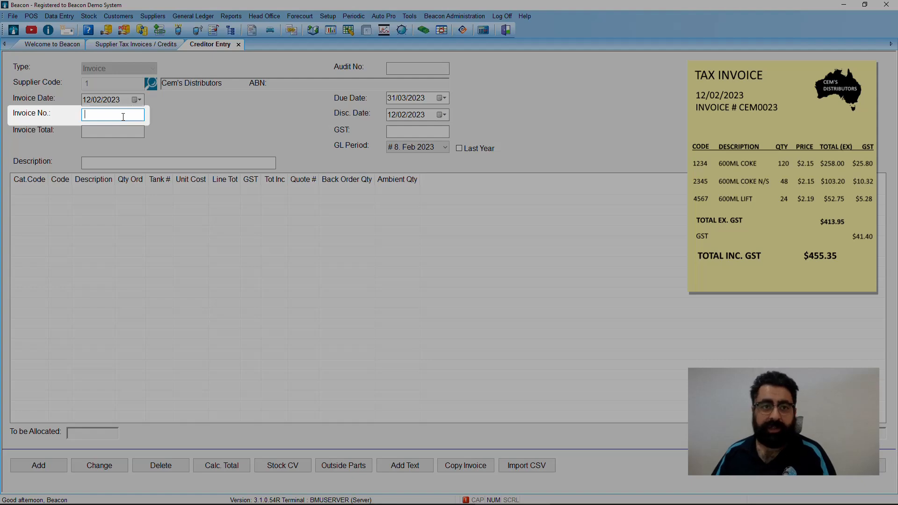
type("CEM0223")
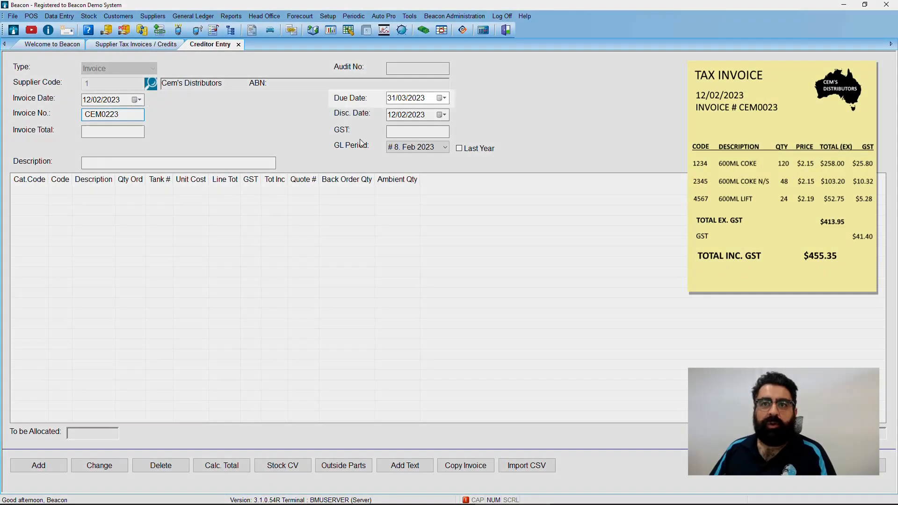
left_click(428, 98)
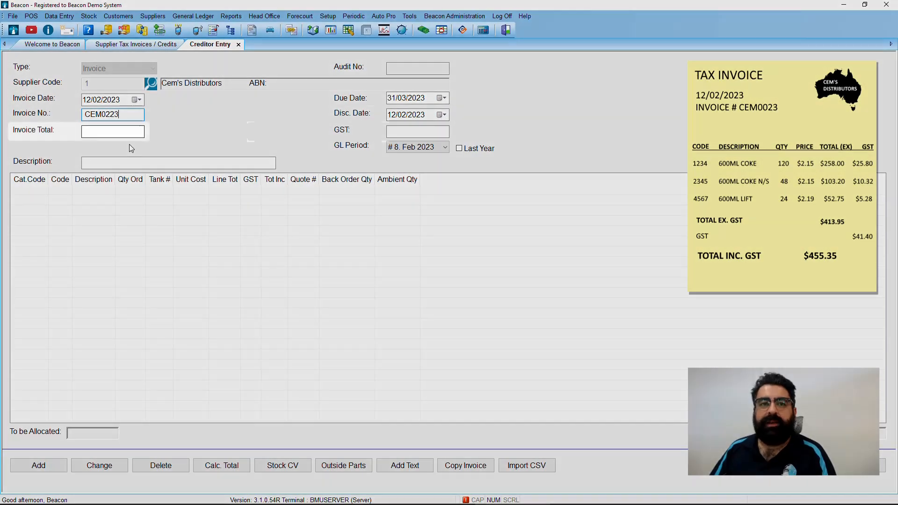
Set the invoice total to 455.35 and check the GST amount against the supplier's tax invoice.
left_click(133, 135)
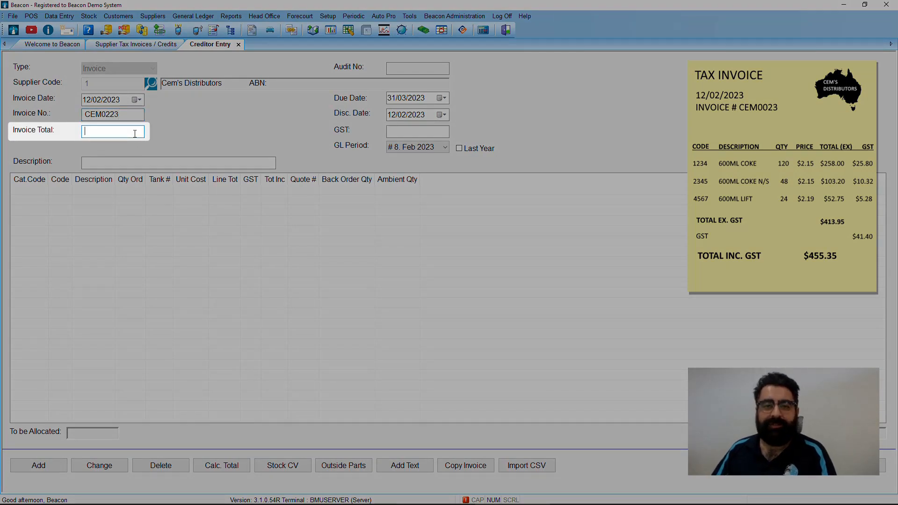
type("455.")
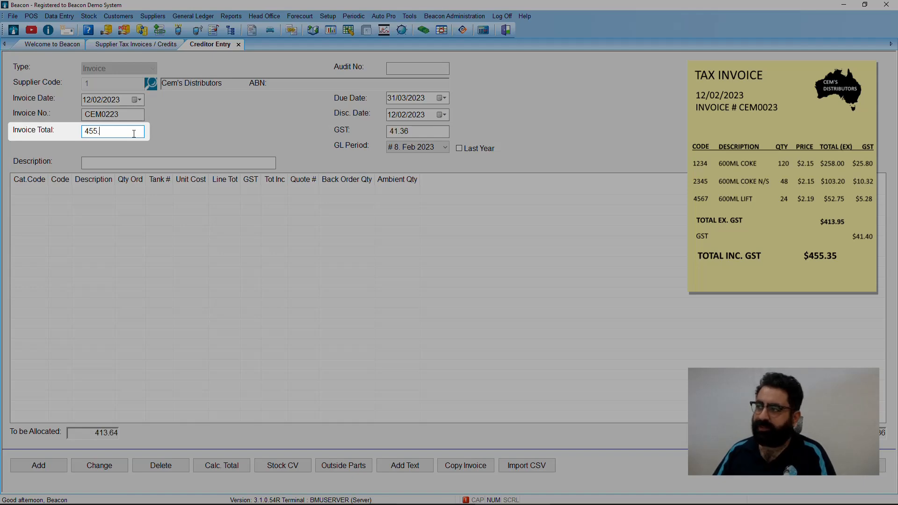
type("35")
left_click(421, 133)
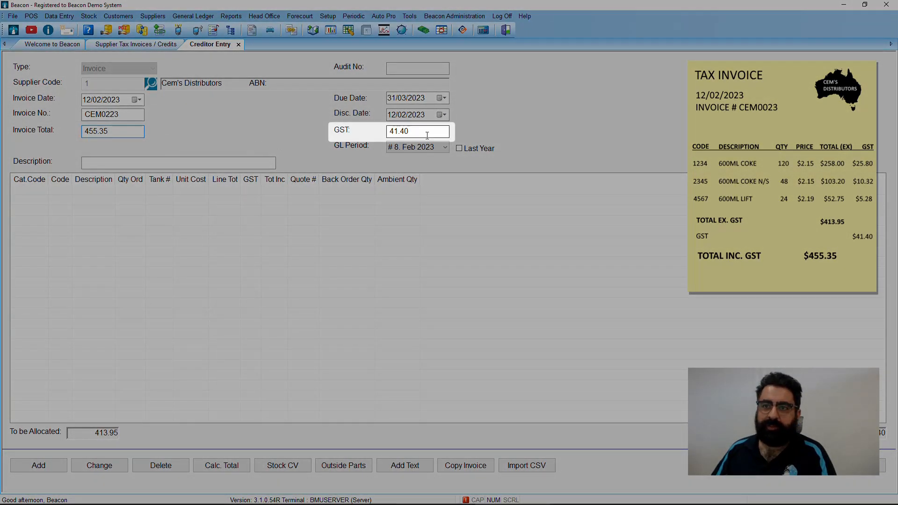
left_click_drag(422, 133, 379, 130)
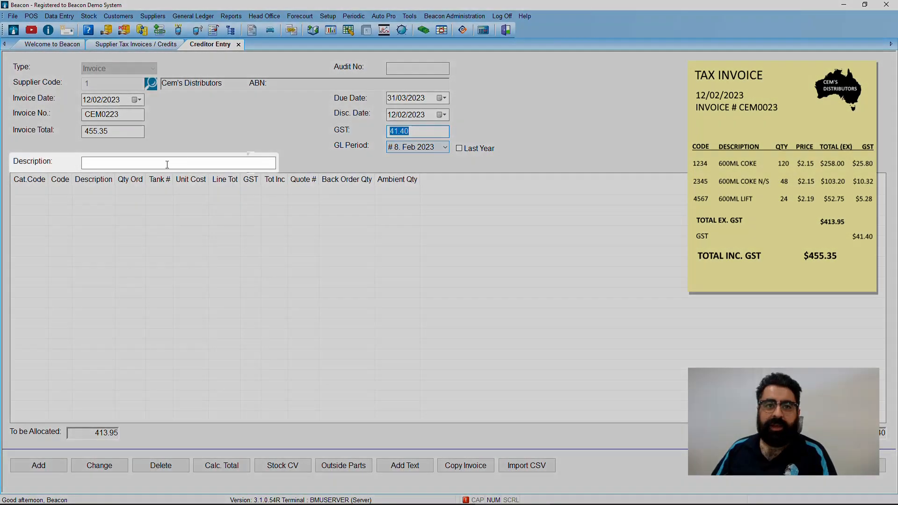
Enter "Coke drinks replenishment" as the invoice description.
left_click(165, 162)
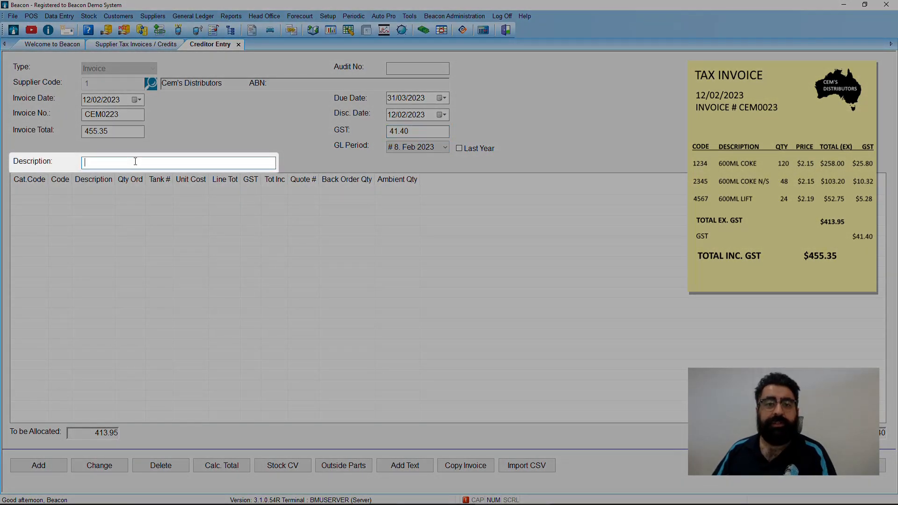
type("Coke drinks replensi")
key("BackSpace")
key("BackSpace")
type("ishment")
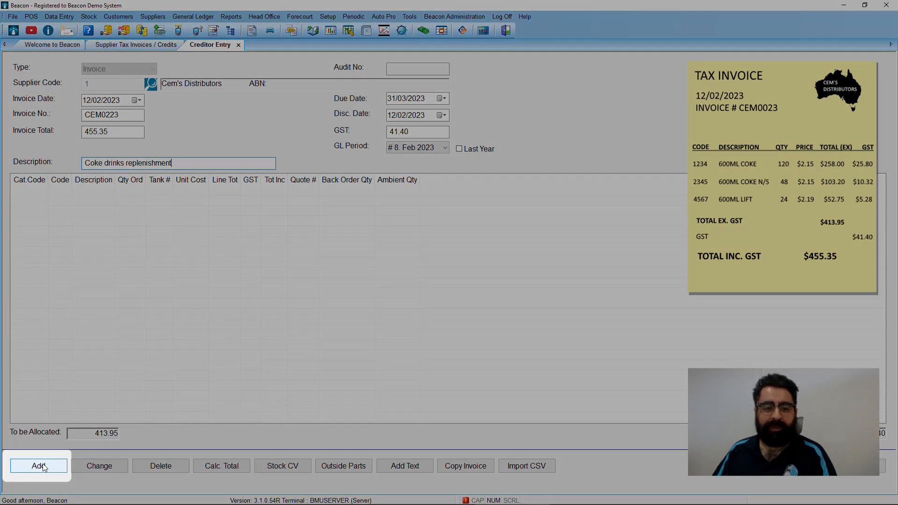
Add an invoice line with code type Stock Code, search stock for "600ML COKE", and choose the 600ML Coke item.
left_click(43, 467)
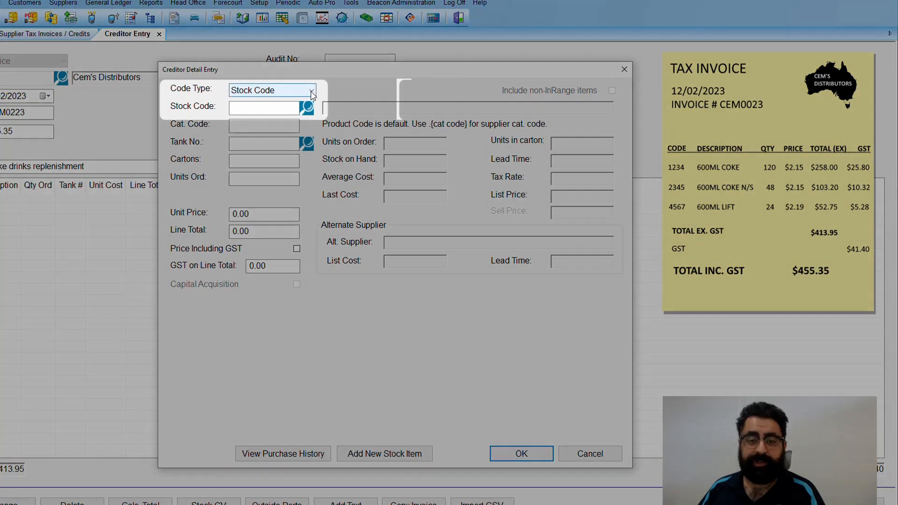
left_click(312, 92)
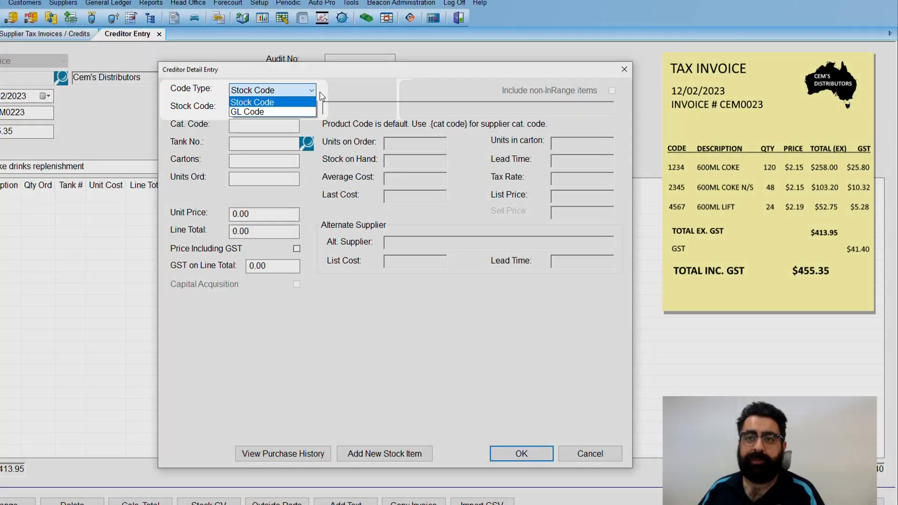
left_click(323, 96)
left_click(276, 109)
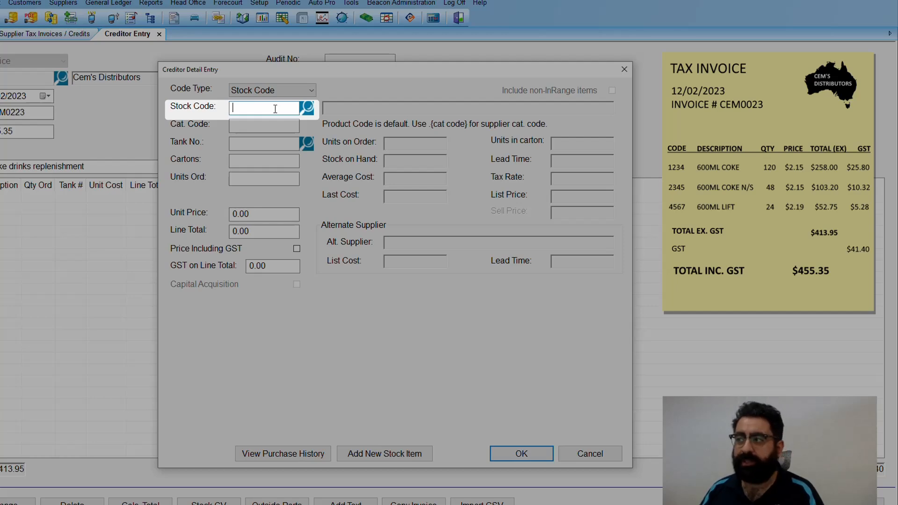
type("600ML COKE")
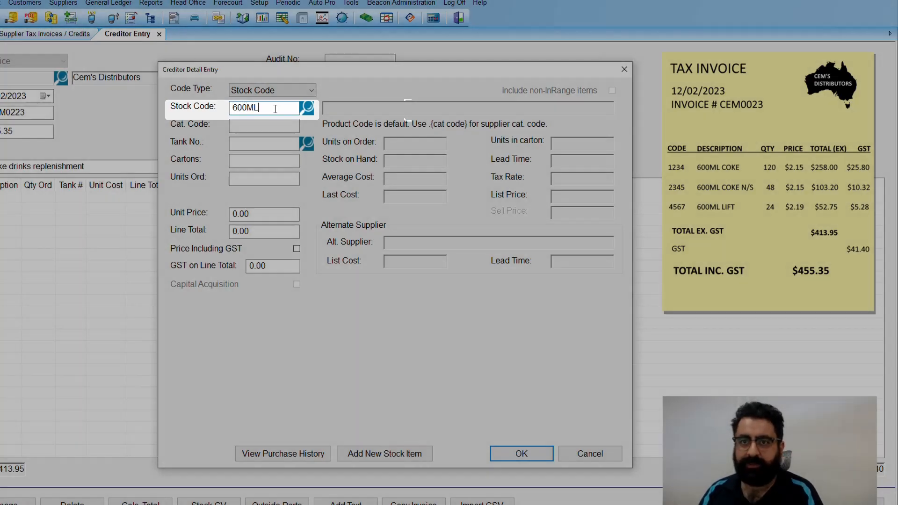
key("Return")
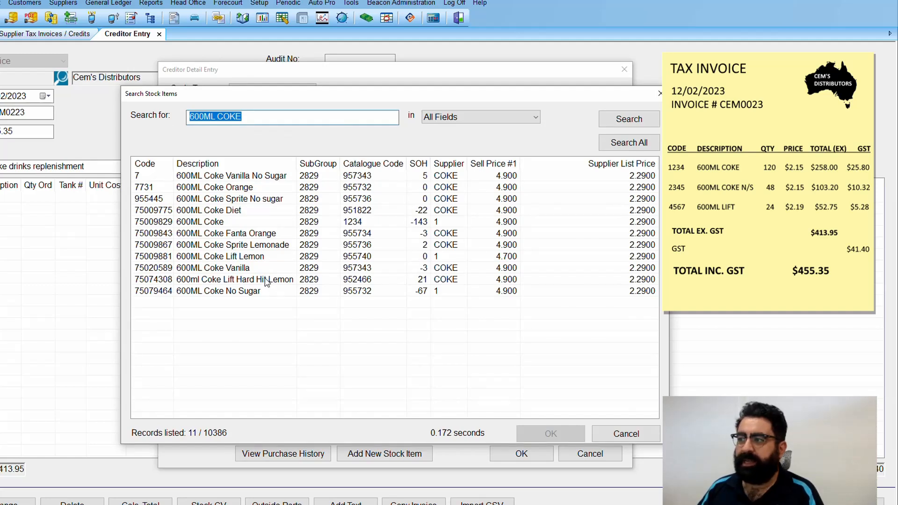
double_click(216, 223)
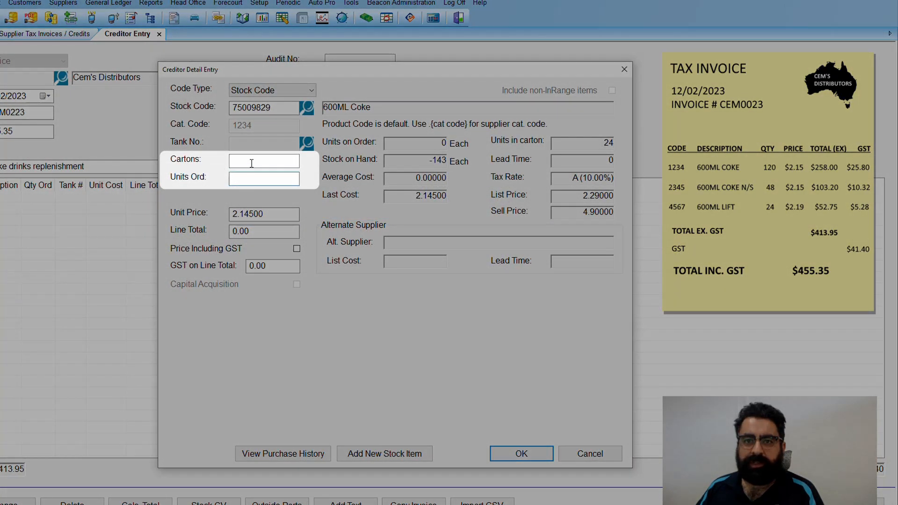
Set the 600ML Coke line to 5 cartons at a unit price of 2.15, check its total and GST, and save the line.
left_click(255, 161)
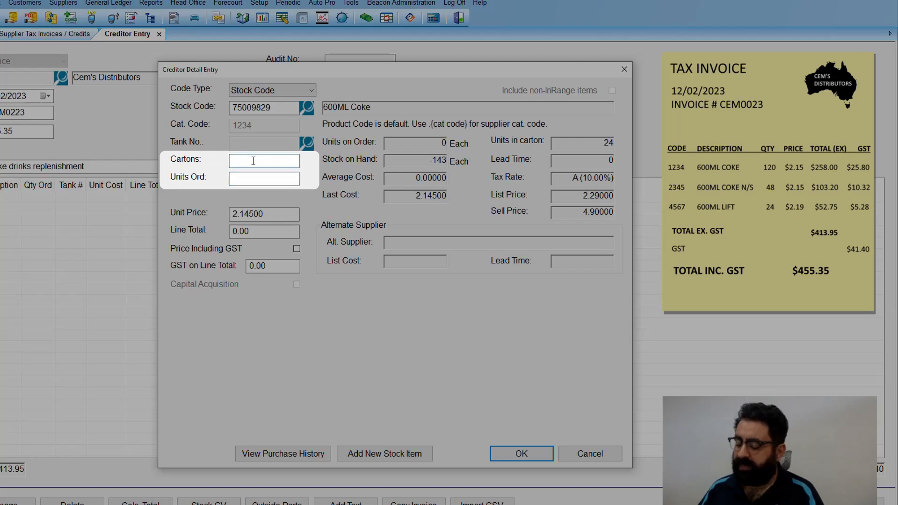
type("5")
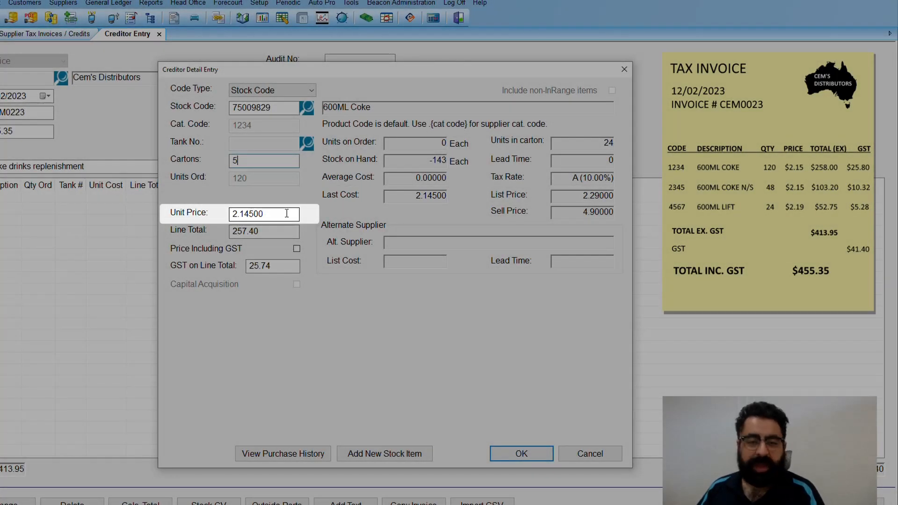
key("Tab")
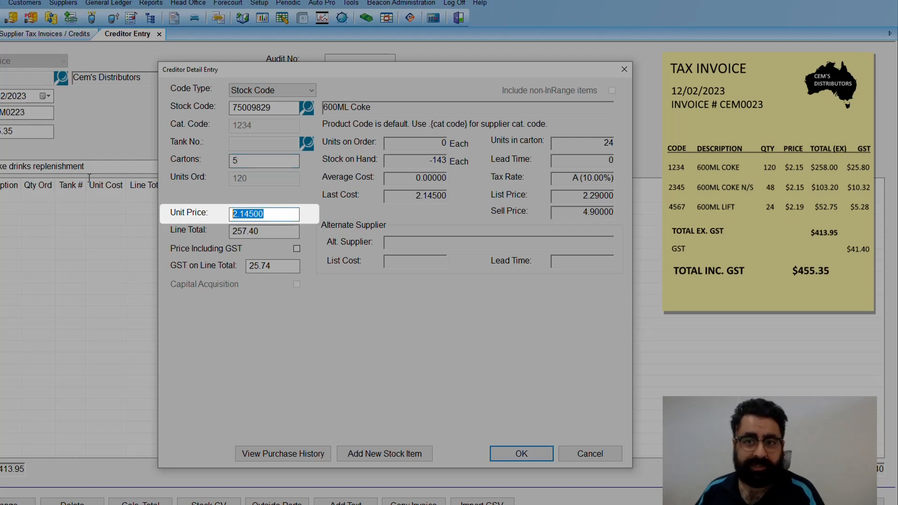
type("2")
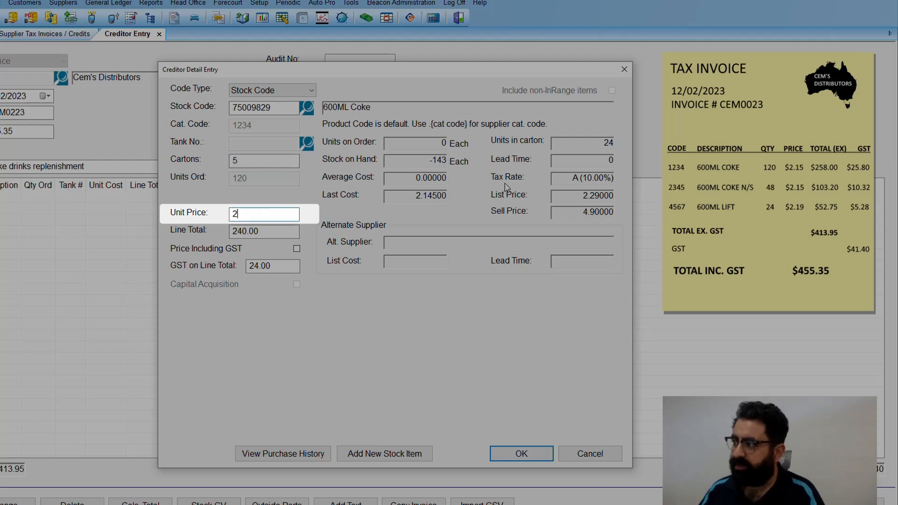
type(".15")
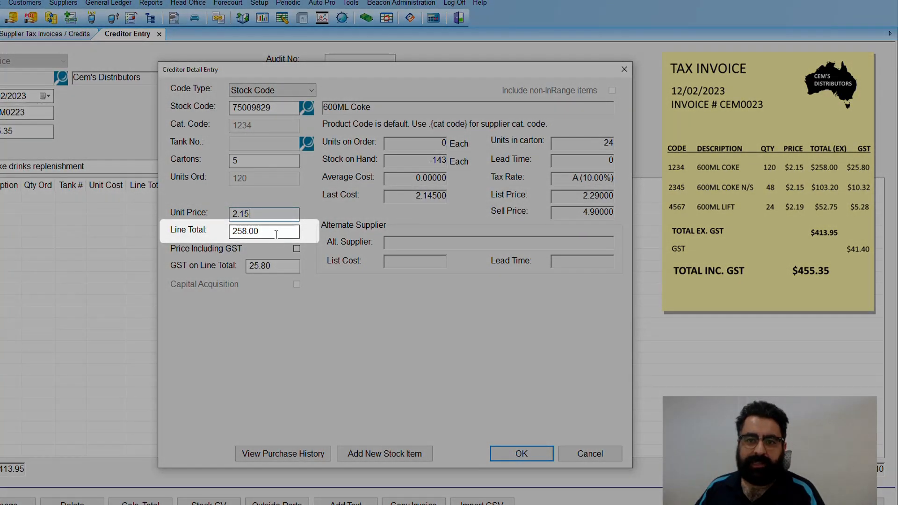
double_click(278, 234)
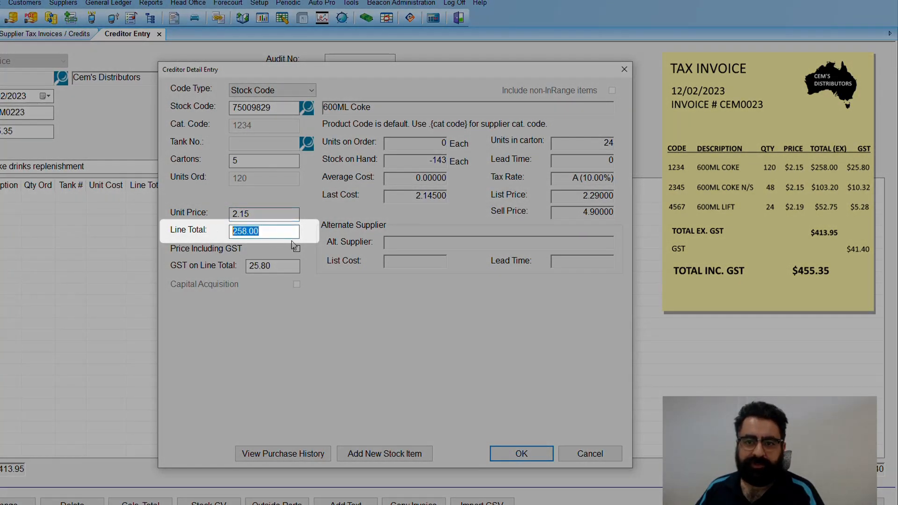
double_click(291, 265)
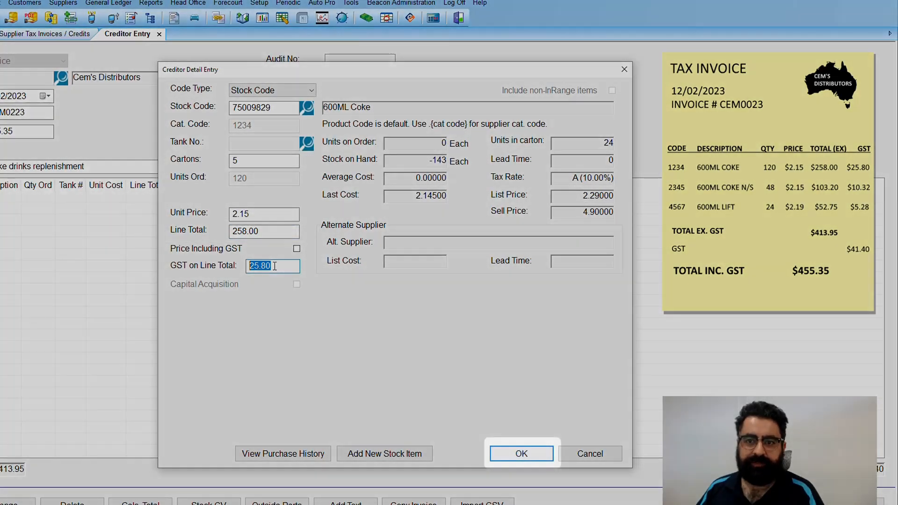
key("Return")
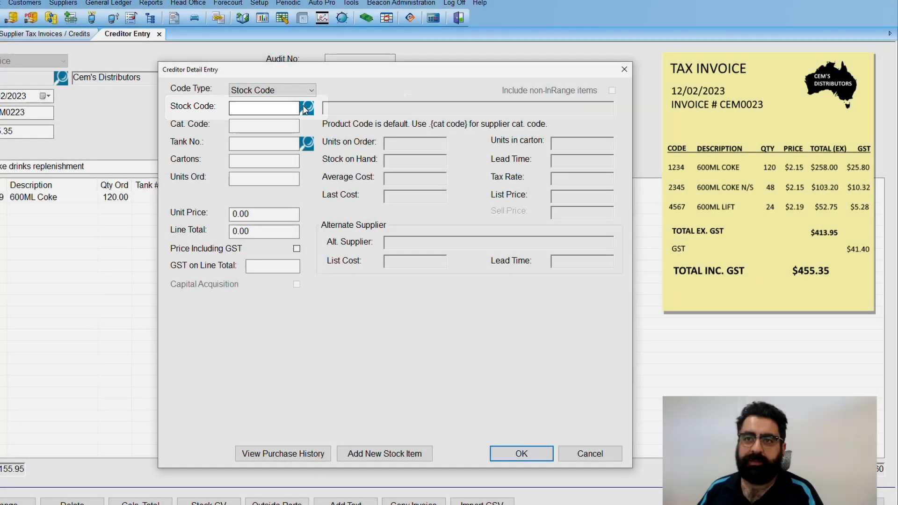
Choose the 600ML Coke No Sugar stock item for the second invoice line and enter catalogue code 2345.
left_click(311, 111)
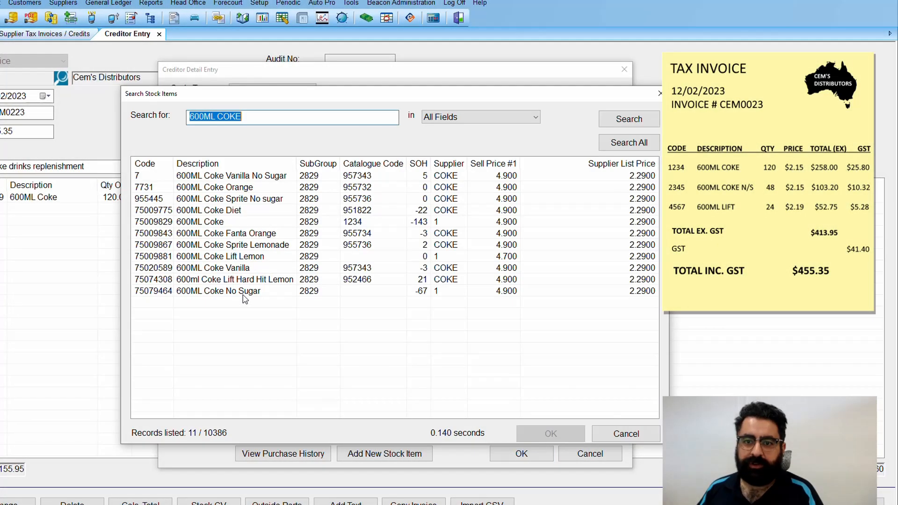
left_click(244, 292)
double_click(246, 291)
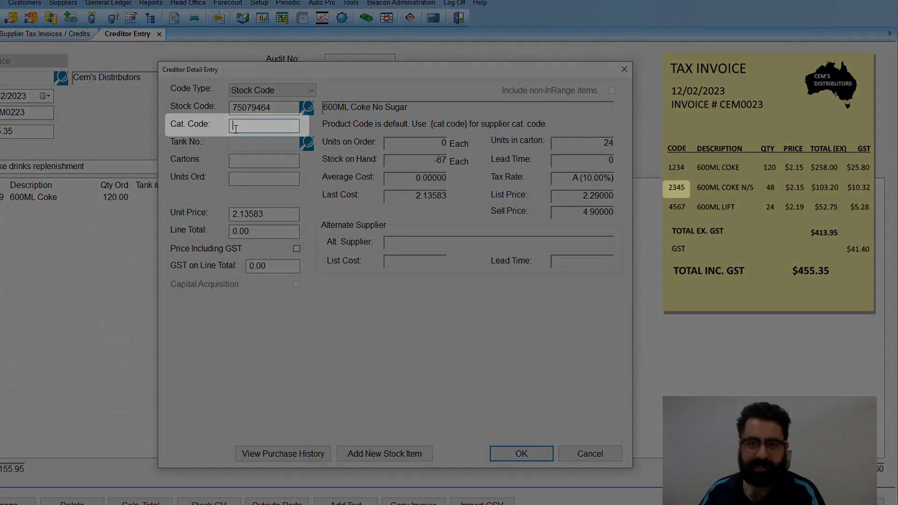
type("2345")
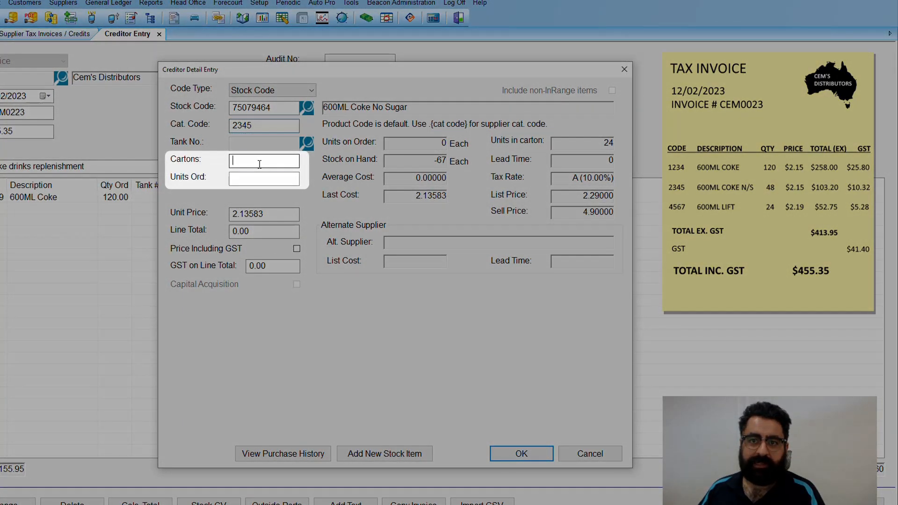
Set the 600ML Coke No Sugar line to 48 units at a unit price of 2.15 and save the line.
type("2")
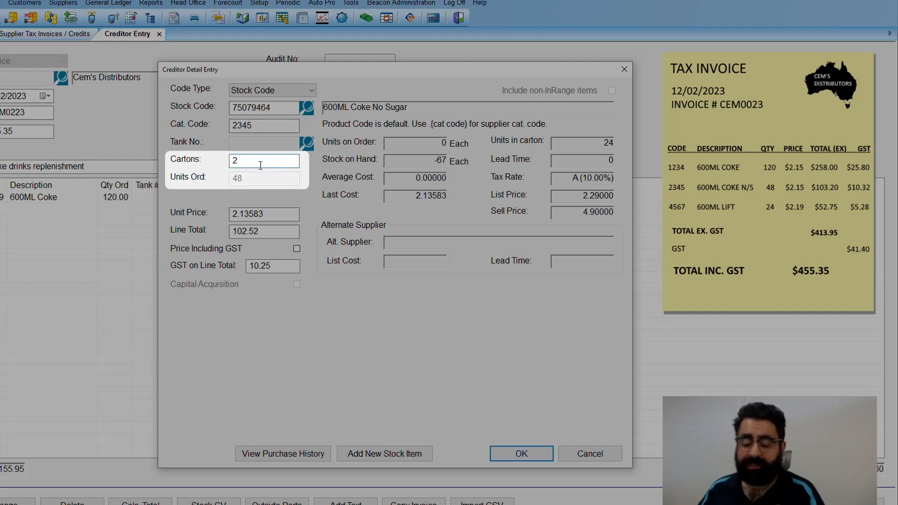
key("BackSpace")
key("Tab")
type("48")
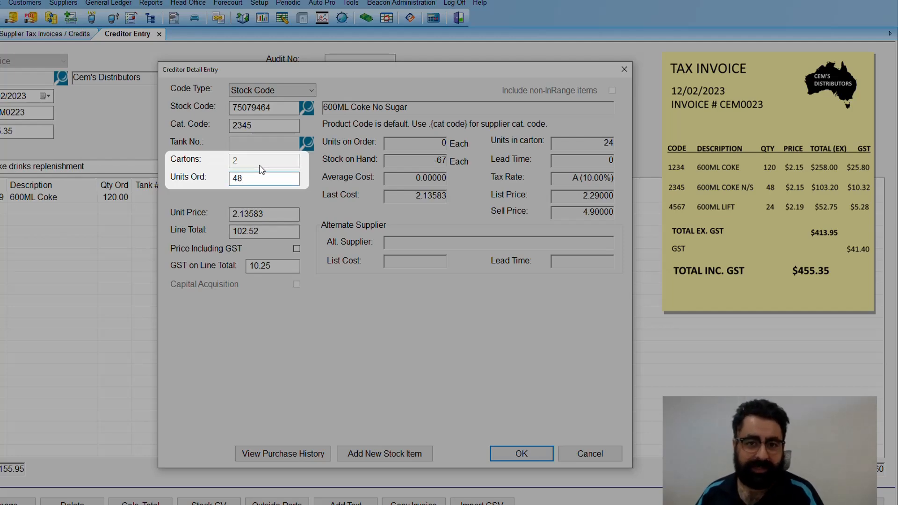
key("Tab")
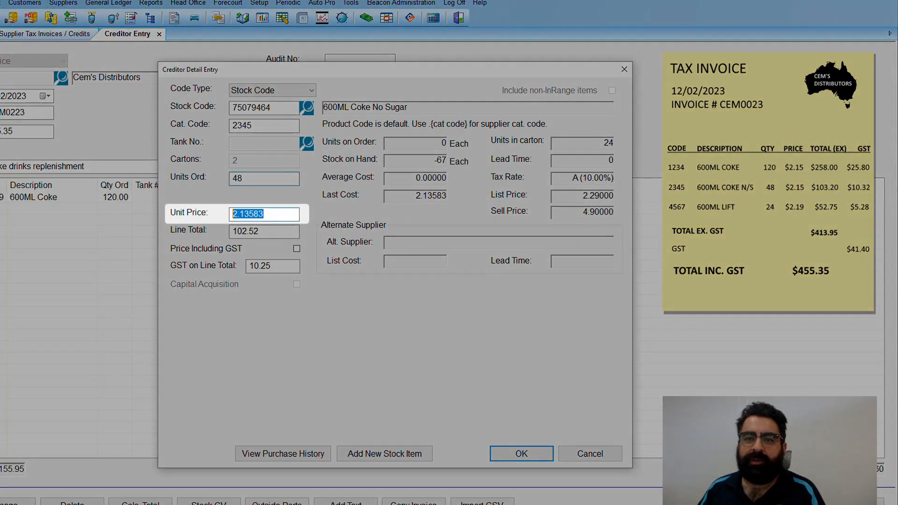
type("2.15")
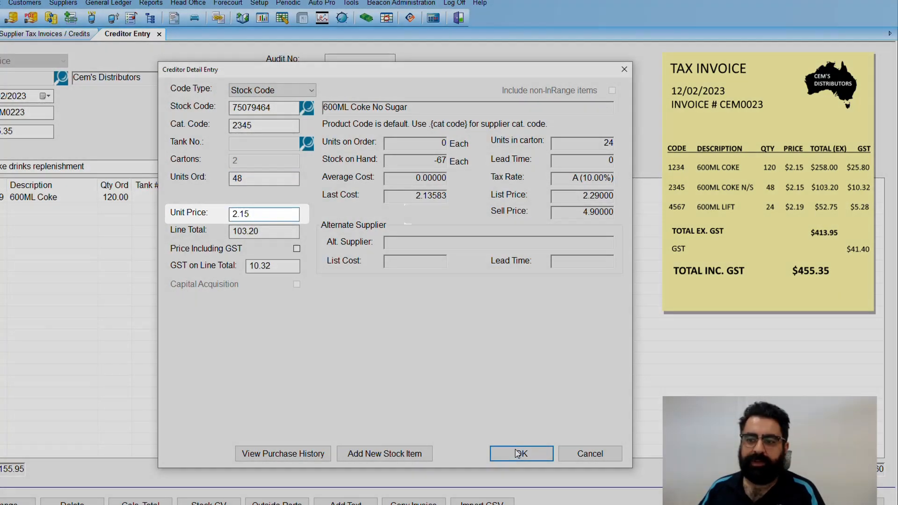
left_click(522, 453)
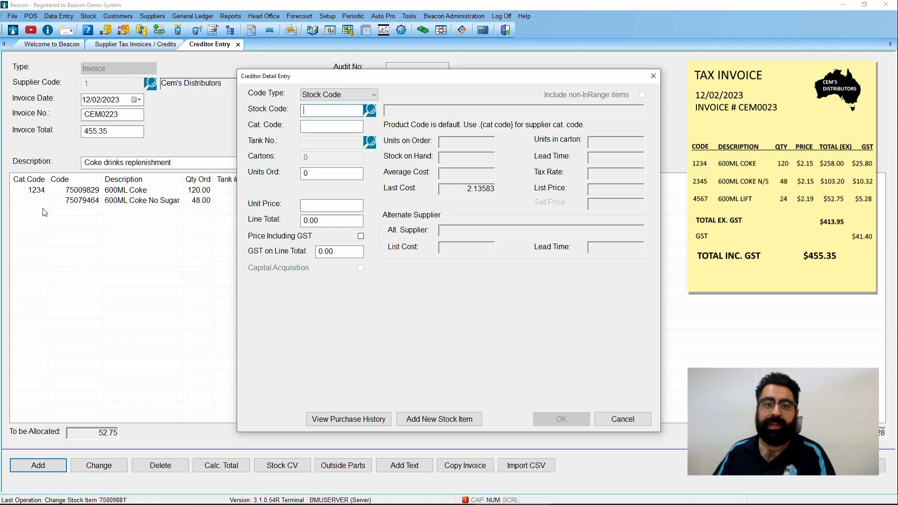
Choose the 600ML Coke Lift Lemon stock item for the third invoice line.
left_click(308, 108)
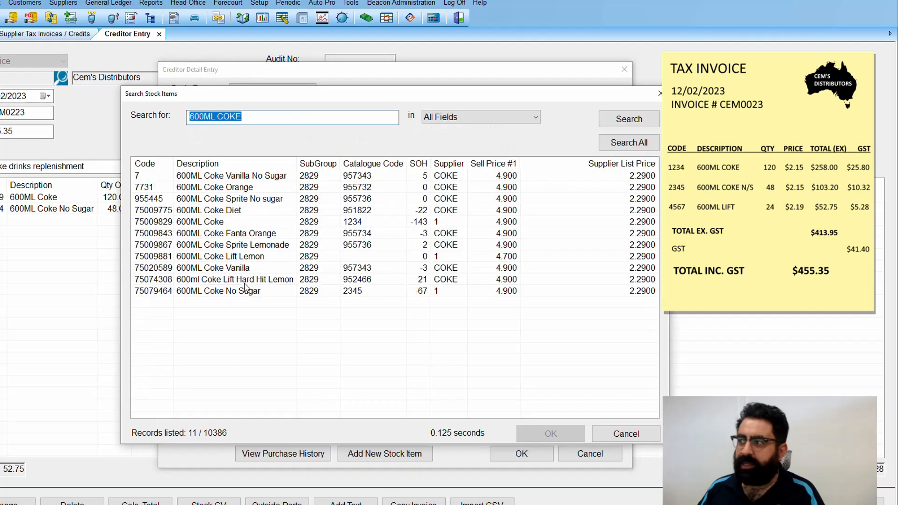
left_click(253, 258)
double_click(253, 258)
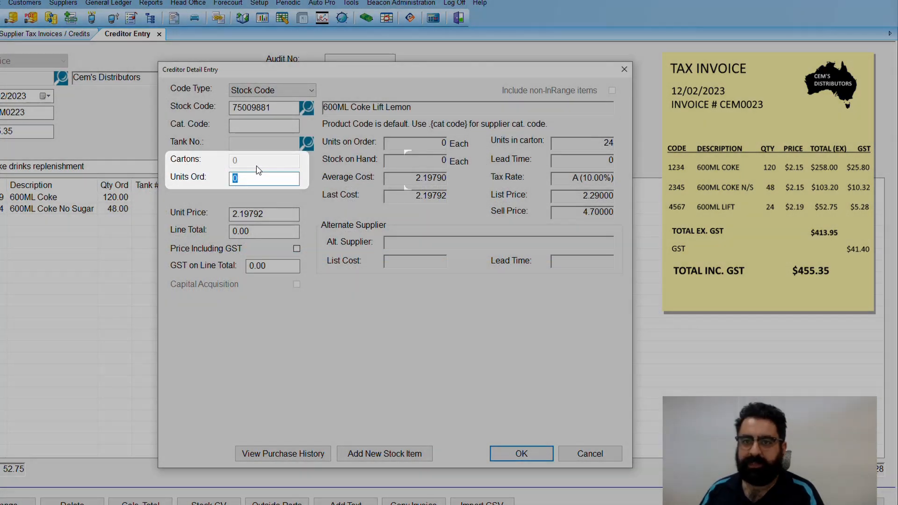
Set the 600ML Coke Lift Lemon line to 1 carton at its default unit price, save it, and end line entry.
left_click(257, 163)
type("1")
key("Tab")
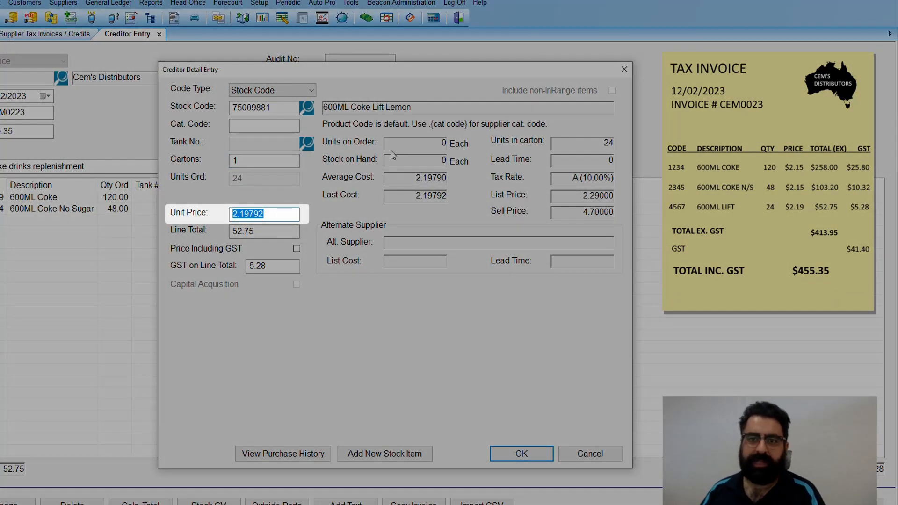
key("Return")
left_click(537, 457)
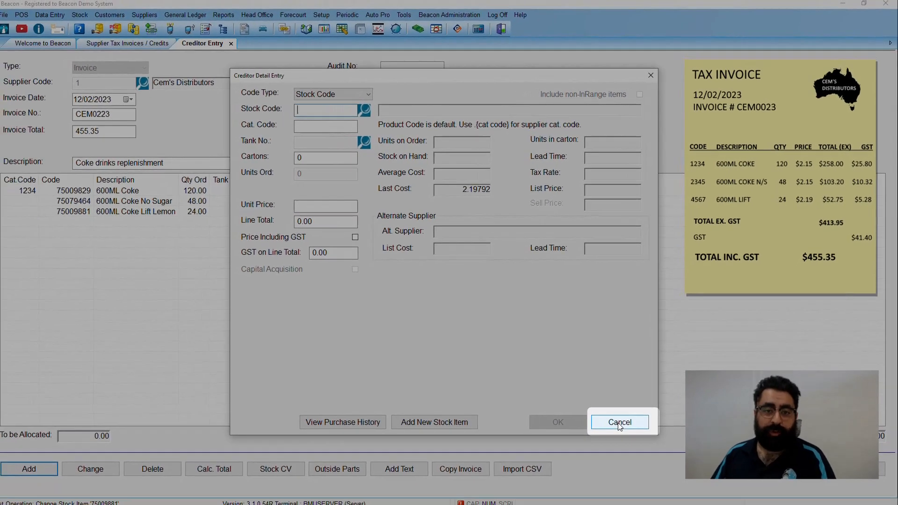
left_click(623, 419)
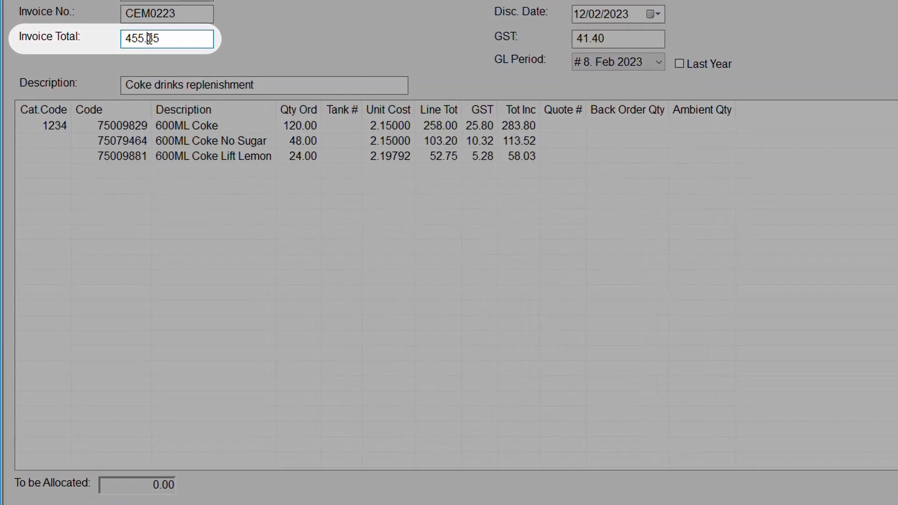
Change the invoice total to 455.40 and try to save the invoice.
left_click_drag(170, 38, 150, 40)
type("40")
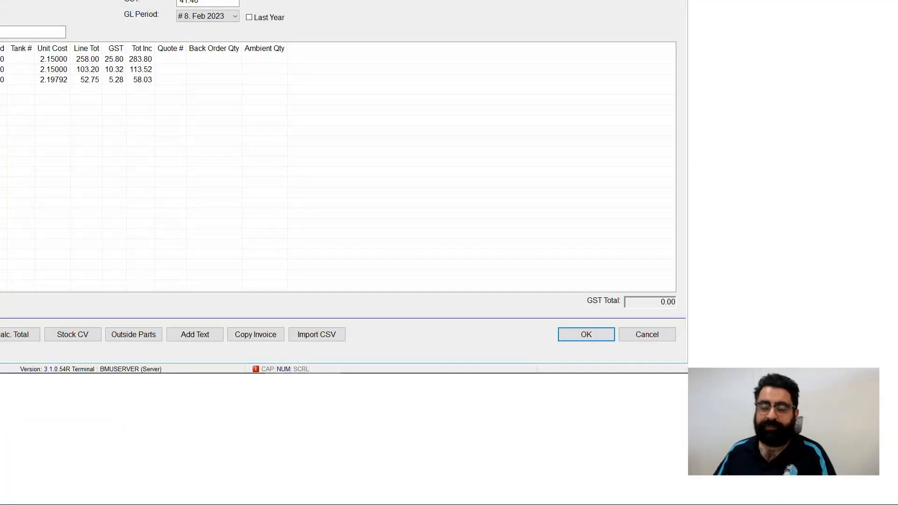
left_click(577, 328)
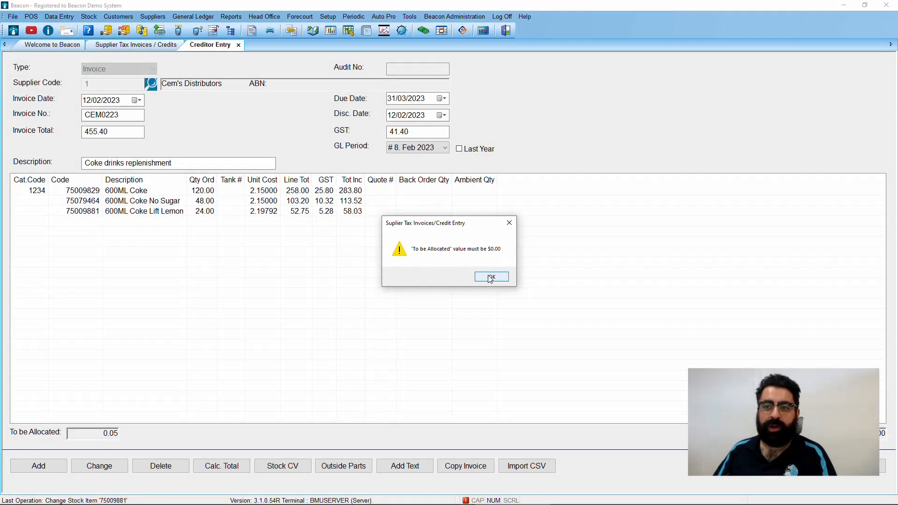
left_click(490, 277)
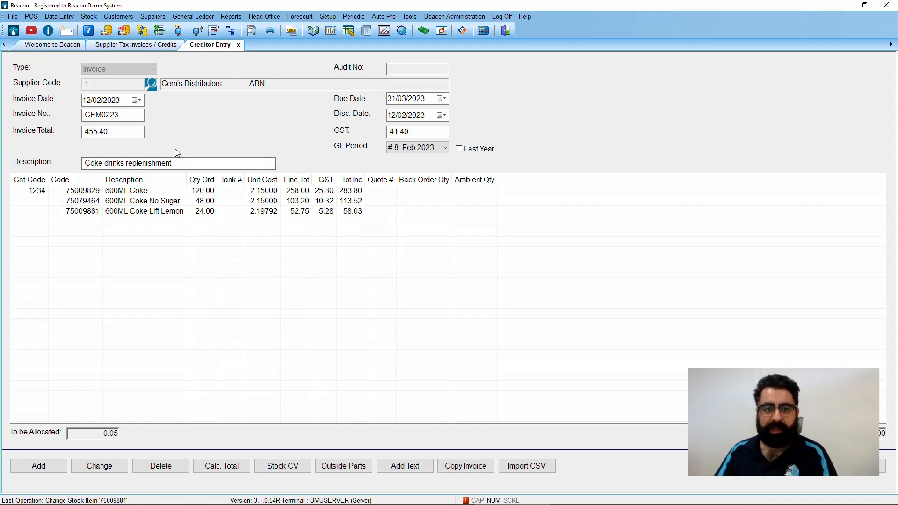
Recalculate the invoice total from its lines and re-enter the total as 455.40.
left_click(347, 190)
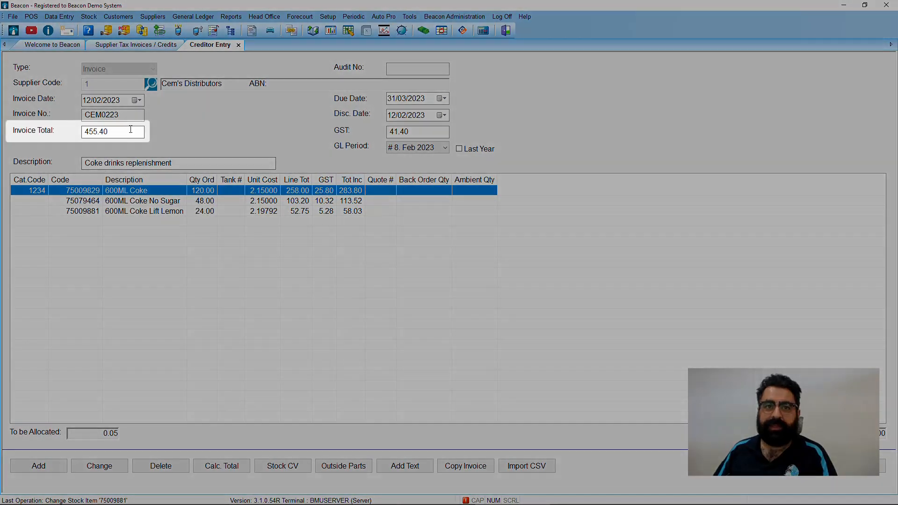
left_click_drag(132, 131, 61, 127)
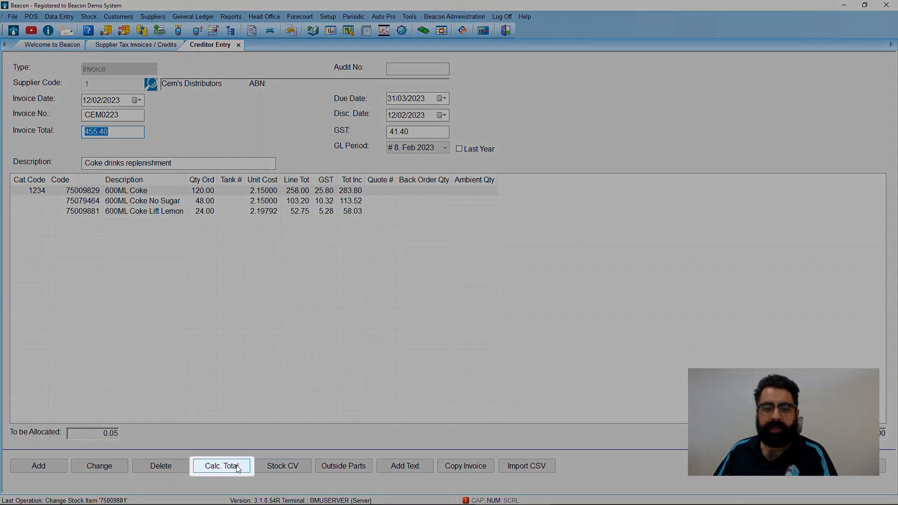
left_click(238, 468)
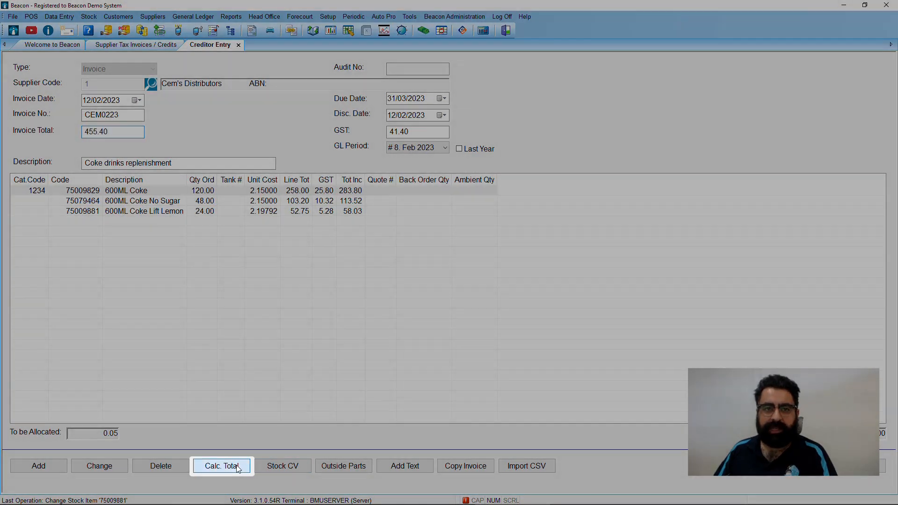
left_click(82, 134)
type("455.40")
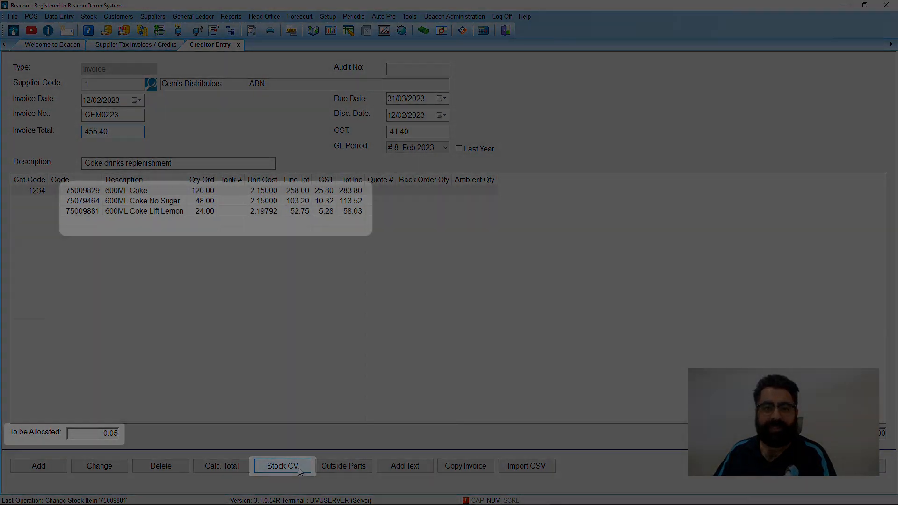
Allocate the remaining 0.05 as a stock cost variance, save the invoice, and leave the blank entry form.
left_click(298, 467)
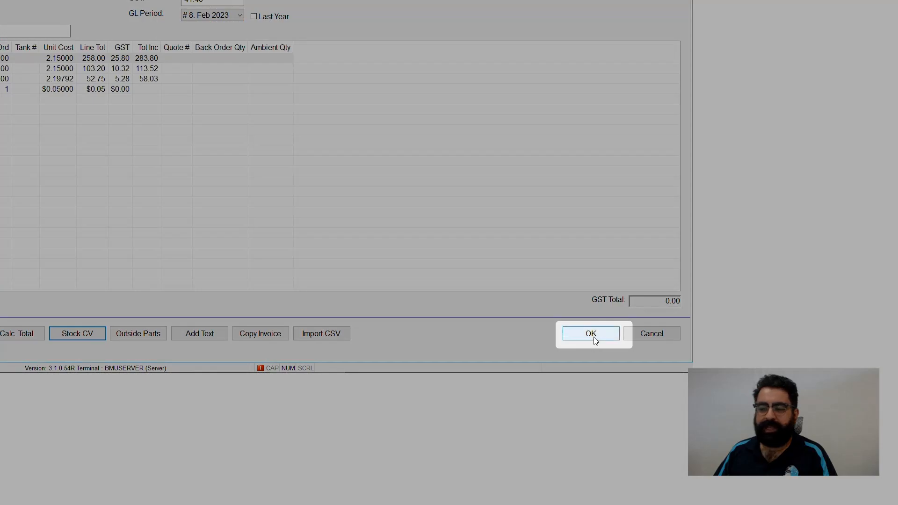
left_click(592, 333)
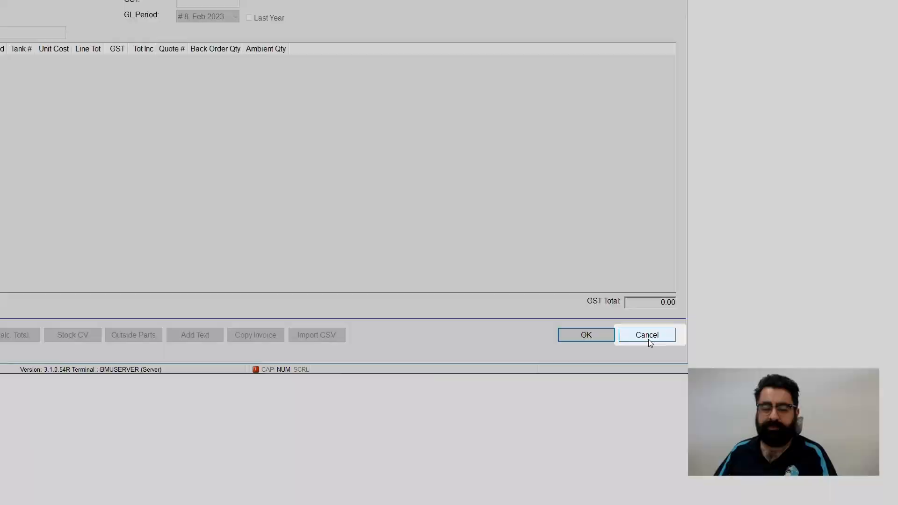
left_click(648, 338)
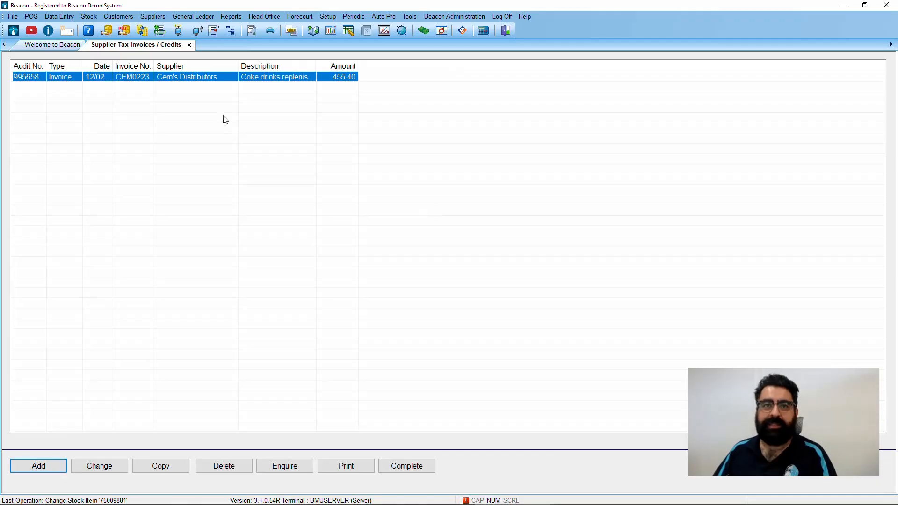
Check the saved Cem's Distributors invoice in the list and look up the 600ML Coke item in the stock item enquiry.
left_click(355, 80)
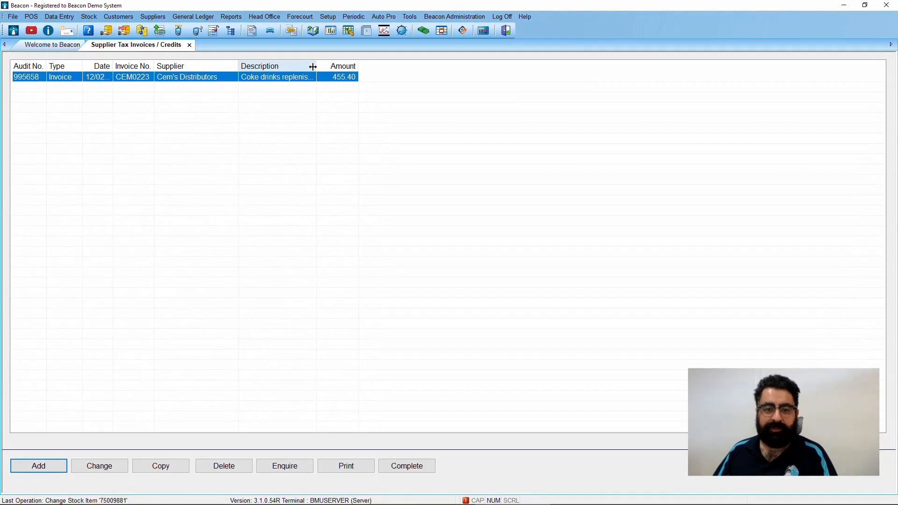
left_click(422, 115)
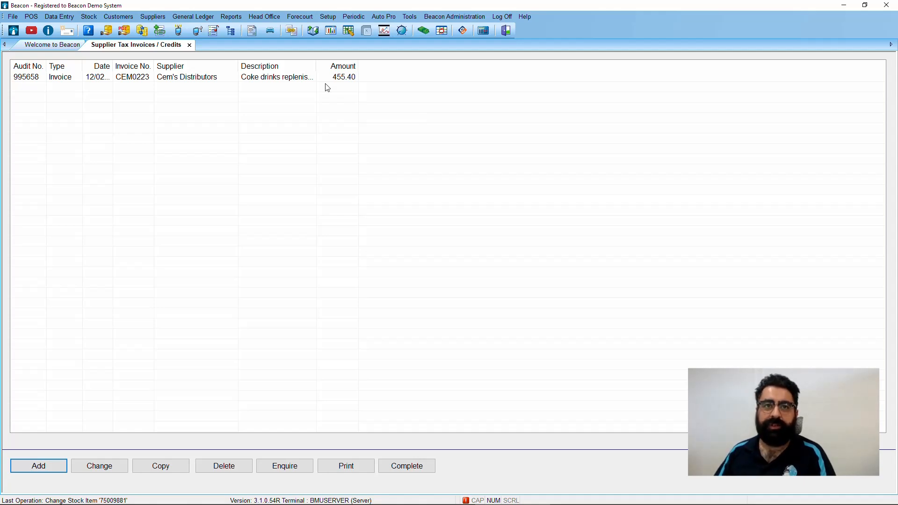
left_click(89, 16)
mouse_move(136, 57)
left_click(212, 56)
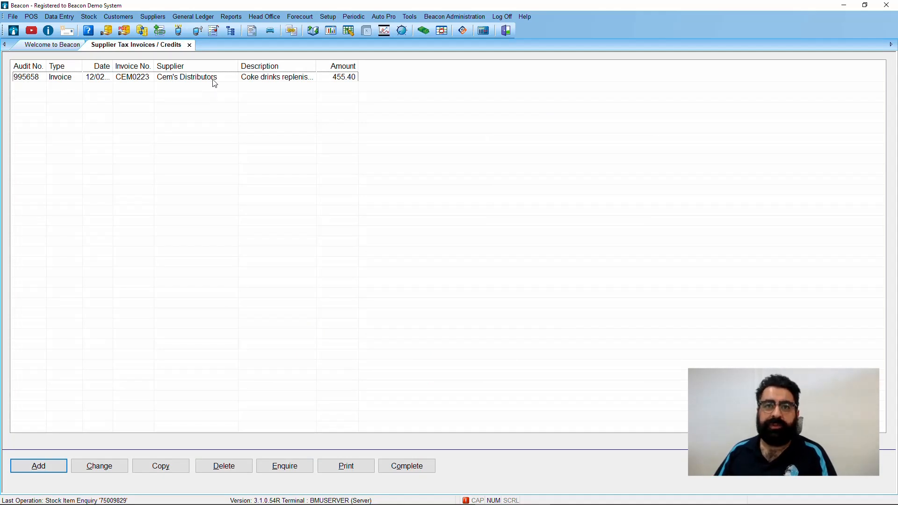
Complete the Cem's Distributors invoice CEM0223 and accept printing of its audit trail.
left_click(215, 82)
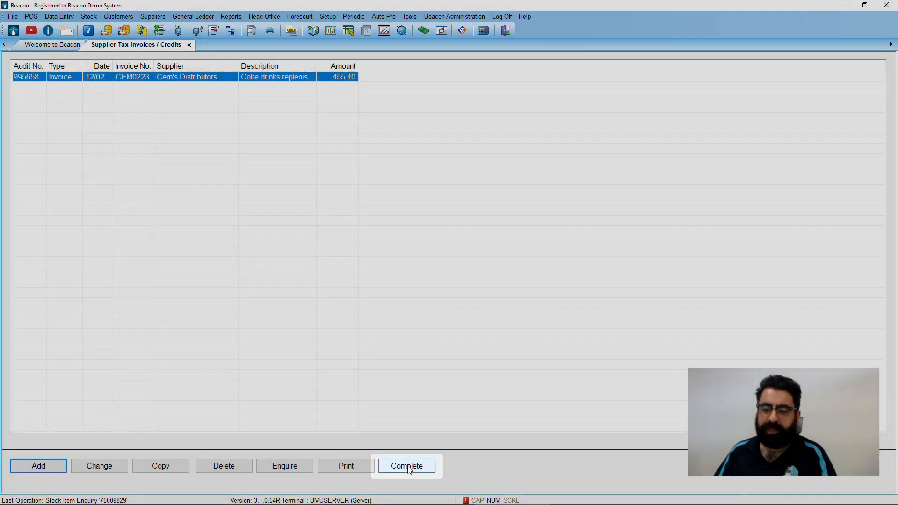
left_click(408, 468)
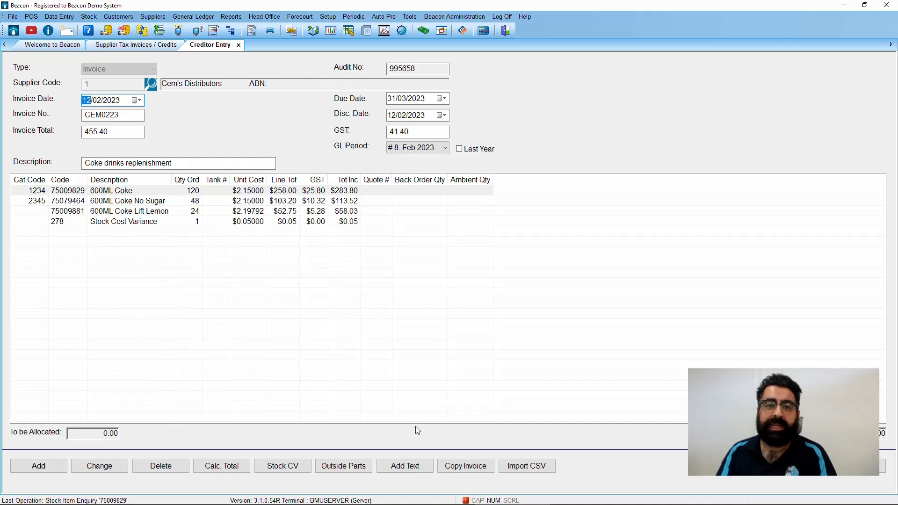
left_click(439, 131)
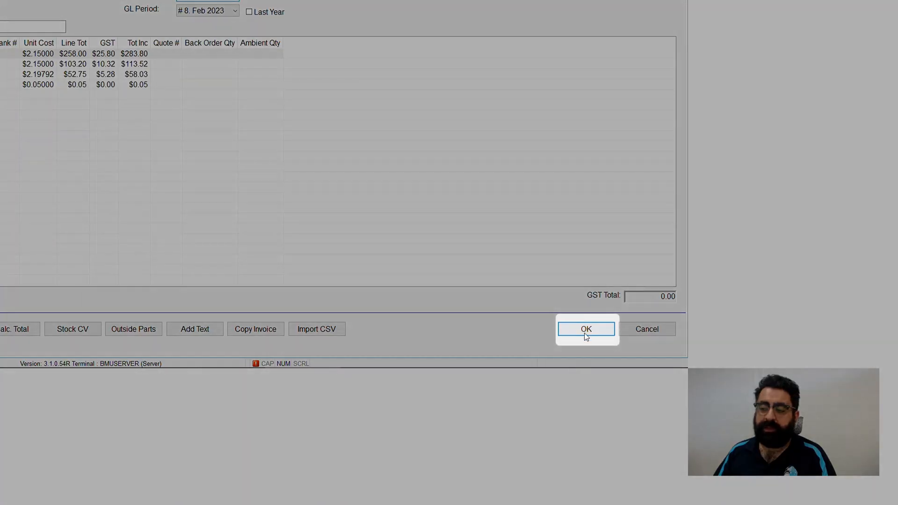
left_click(798, 467)
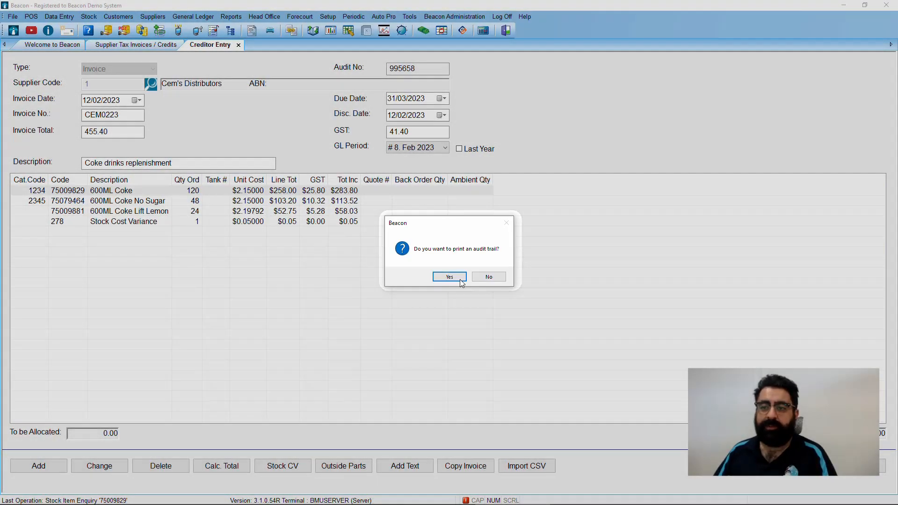
left_click(458, 278)
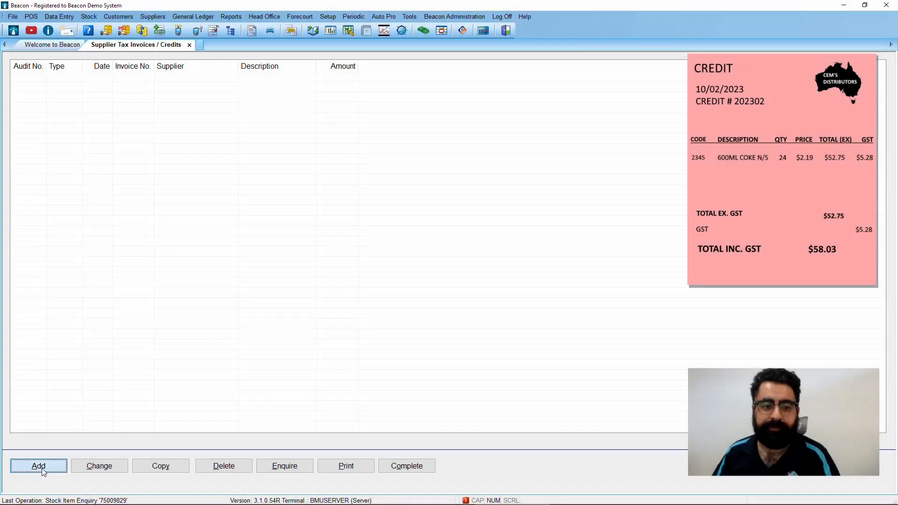
Start a new creditor entry of type Credit for supplier code 1, Cem's Distributors.
left_click(39, 466)
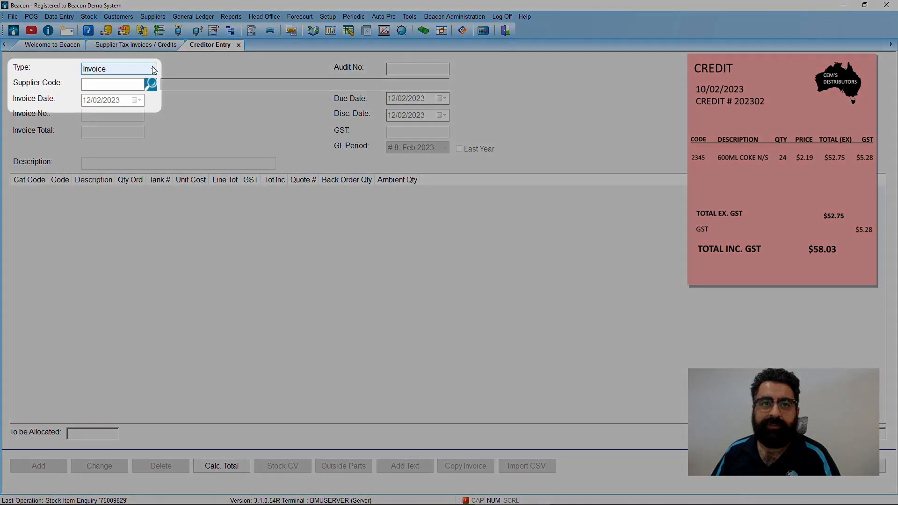
left_click(153, 69)
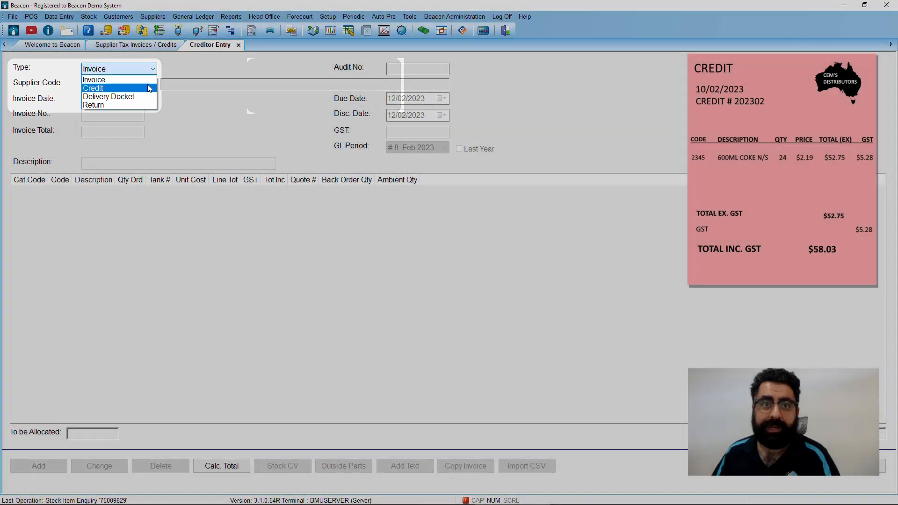
left_click(150, 88)
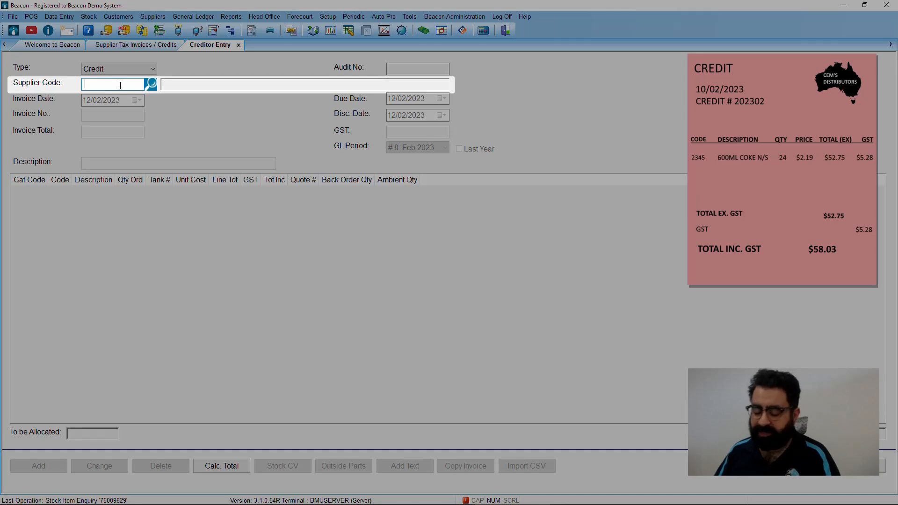
type("1")
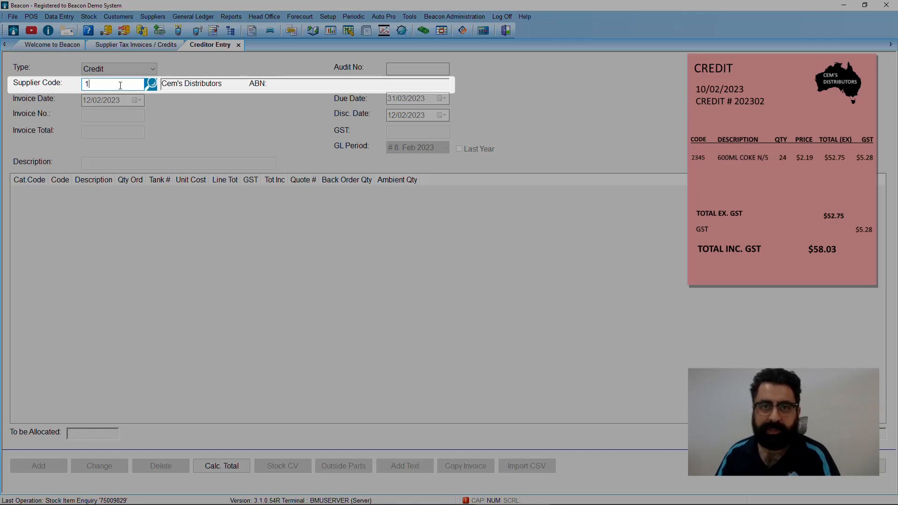
Date the supplier credit 10/02/2023, number it 202302 and set its total to 58.03.
key("Tab")
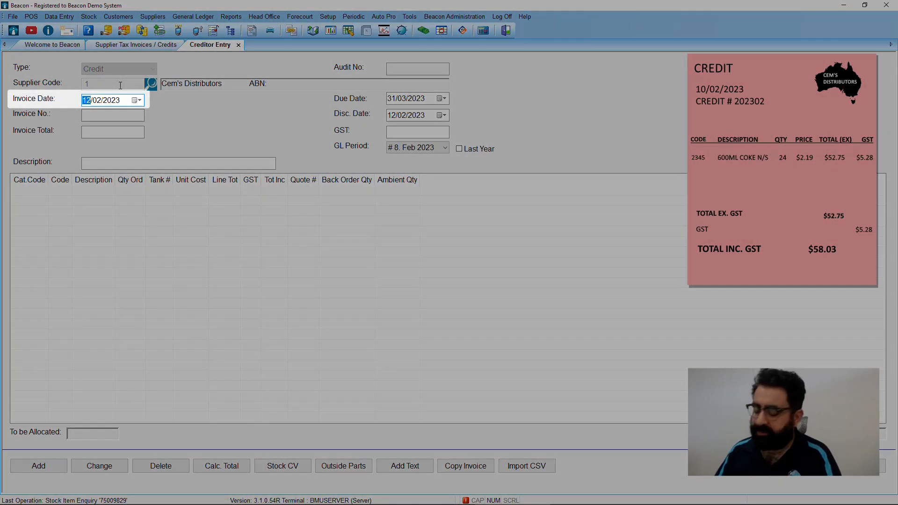
type("10")
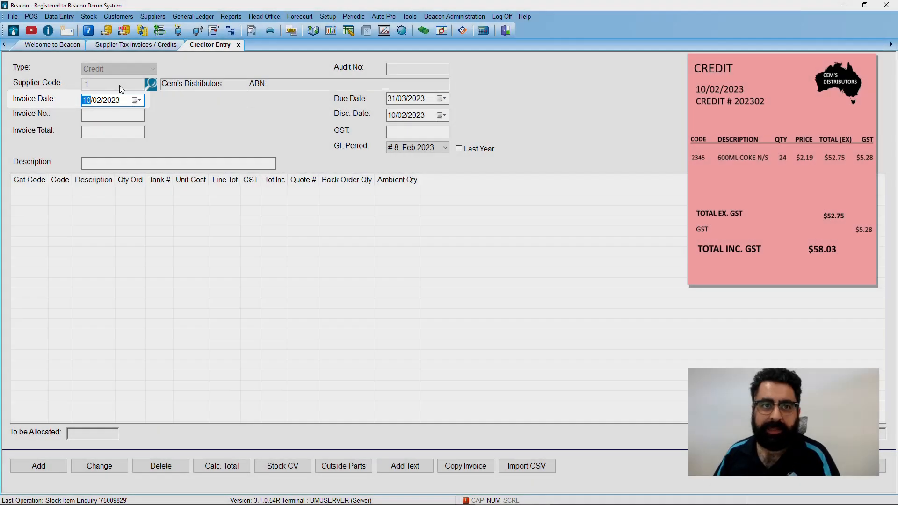
left_click(111, 113)
type("202302")
left_click(109, 132)
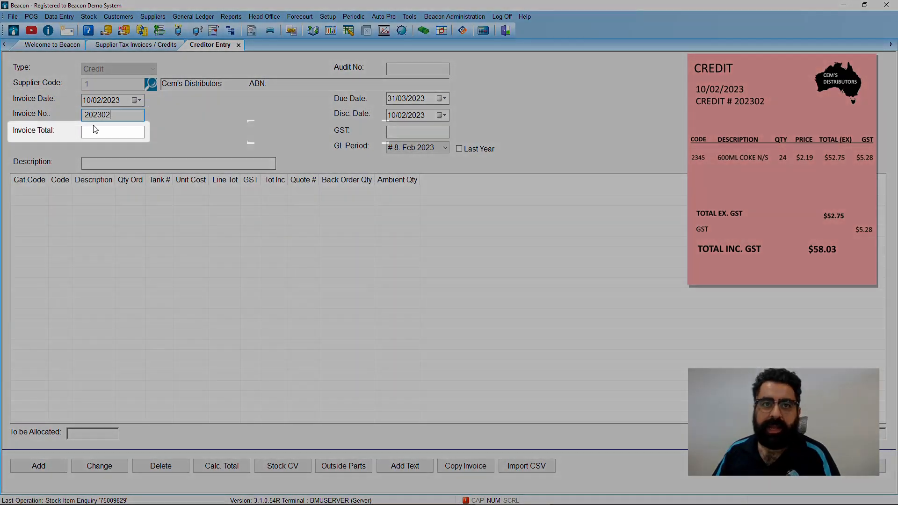
type("58.03")
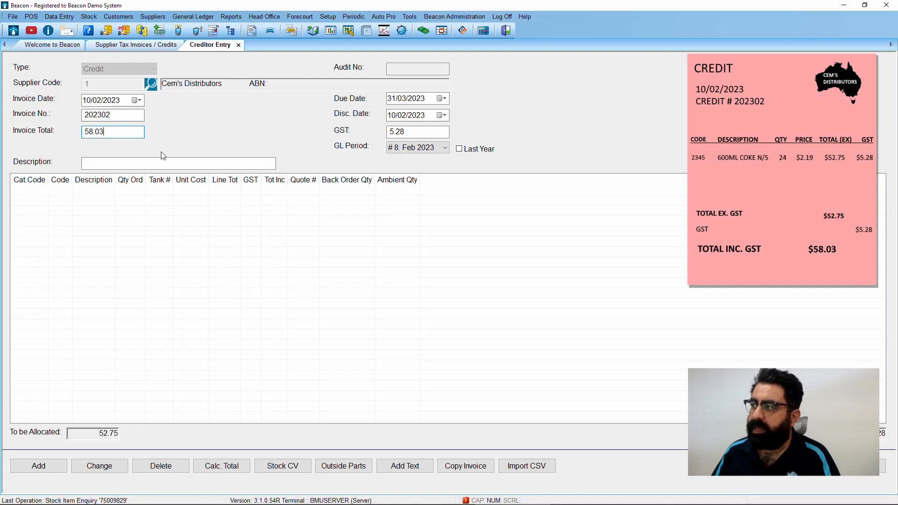
Check the credit's GST against the paper credit note and describe the credit as "Credit for 600ml Lift".
left_click(412, 131)
left_click_drag(412, 132, 379, 132)
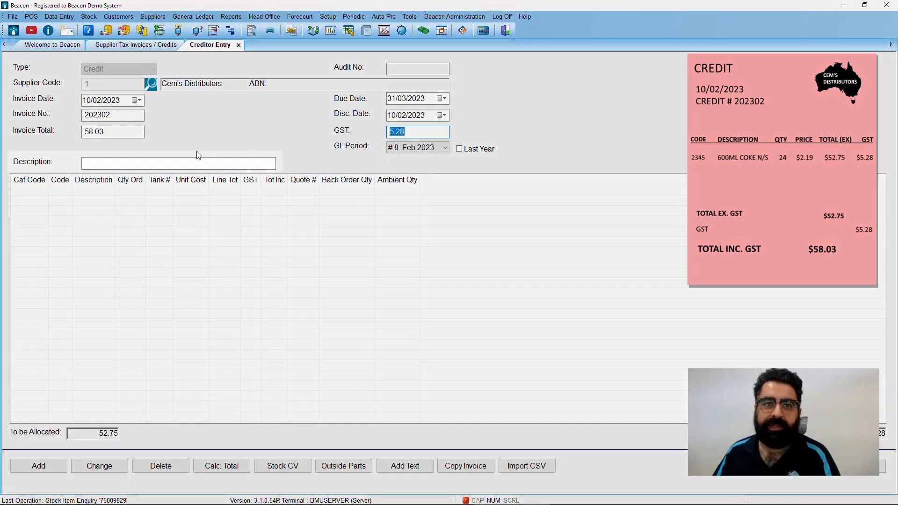
left_click(206, 161)
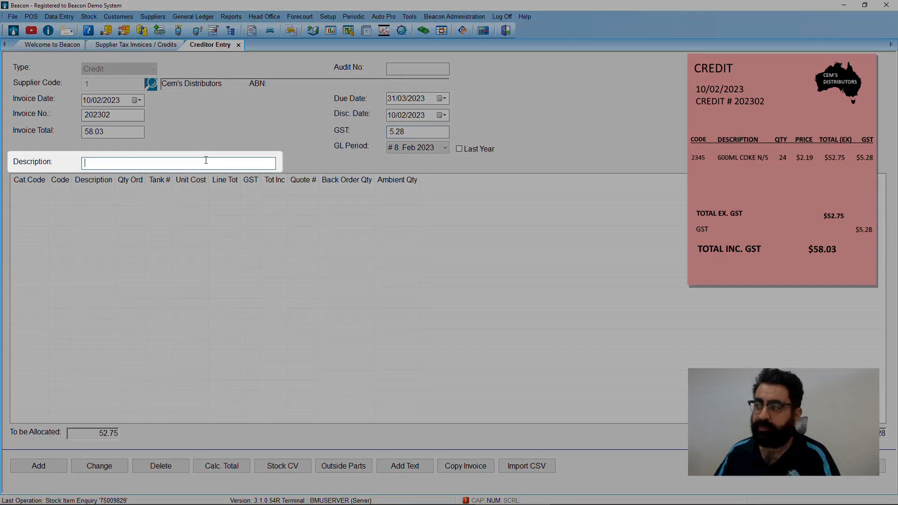
type("Credit fo")
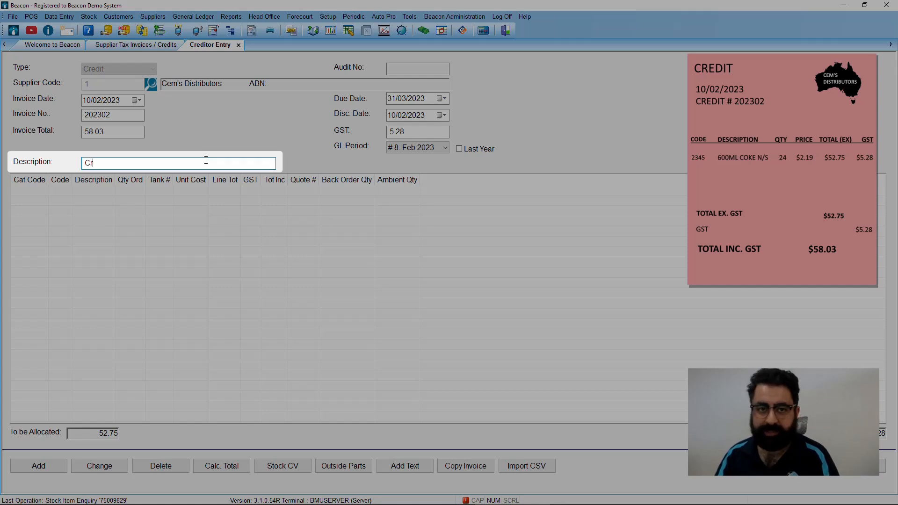
type("r 600ml Lift")
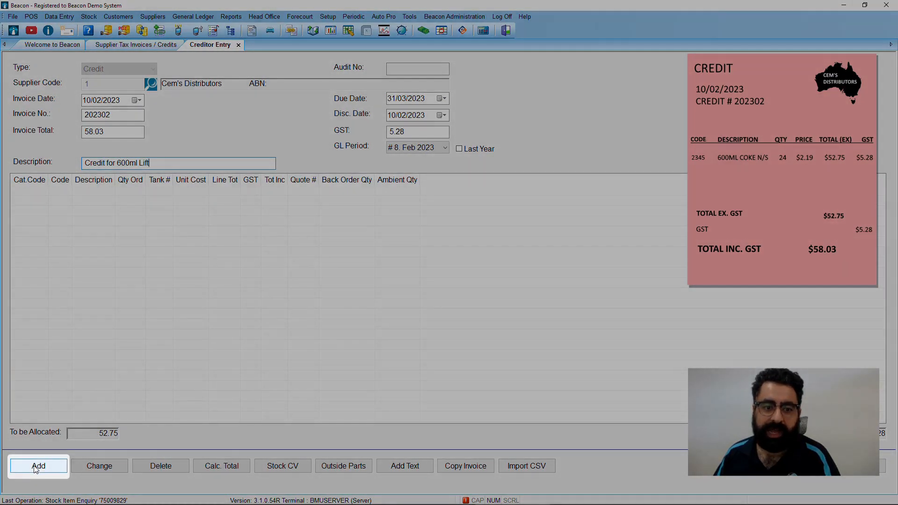
Look up 600ML Coke Lift Lemon, add 24 units of it to the credit and close the detail entry.
left_click(35, 467)
left_click(368, 112)
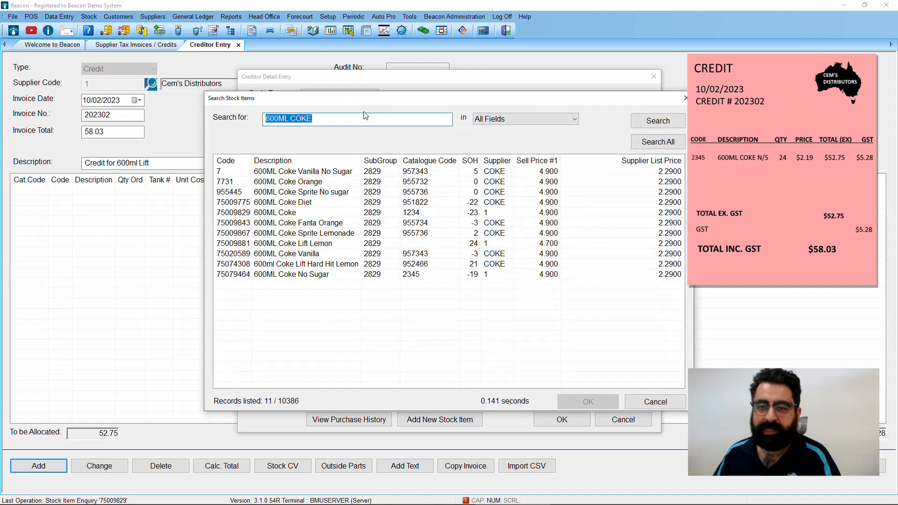
double_click(323, 243)
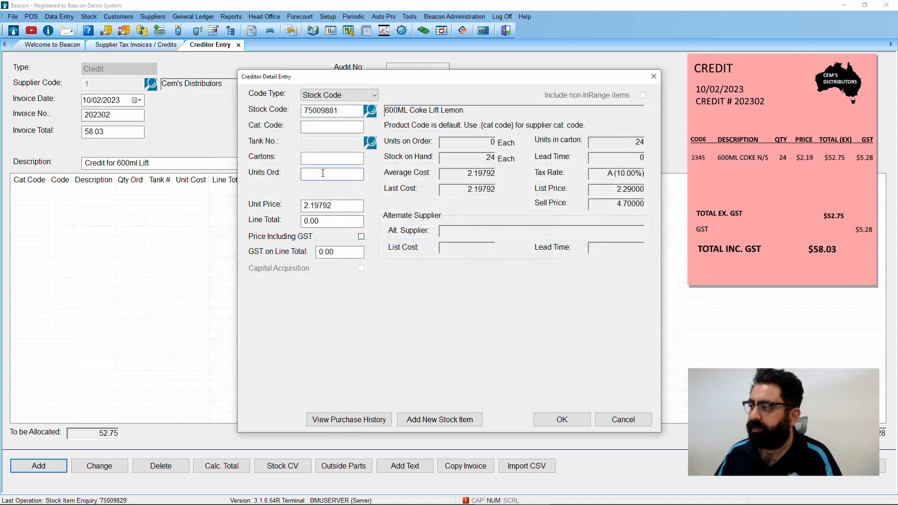
type("24")
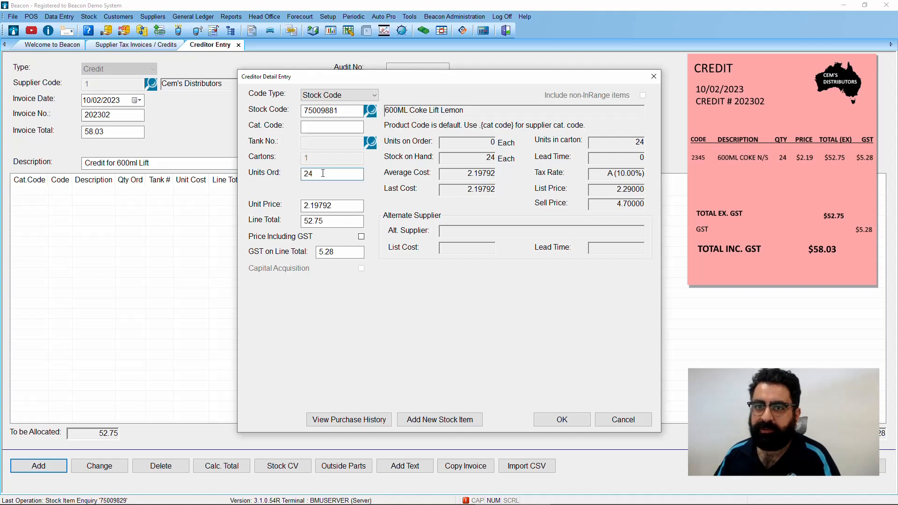
left_click_drag(327, 222, 276, 216)
left_click(342, 226)
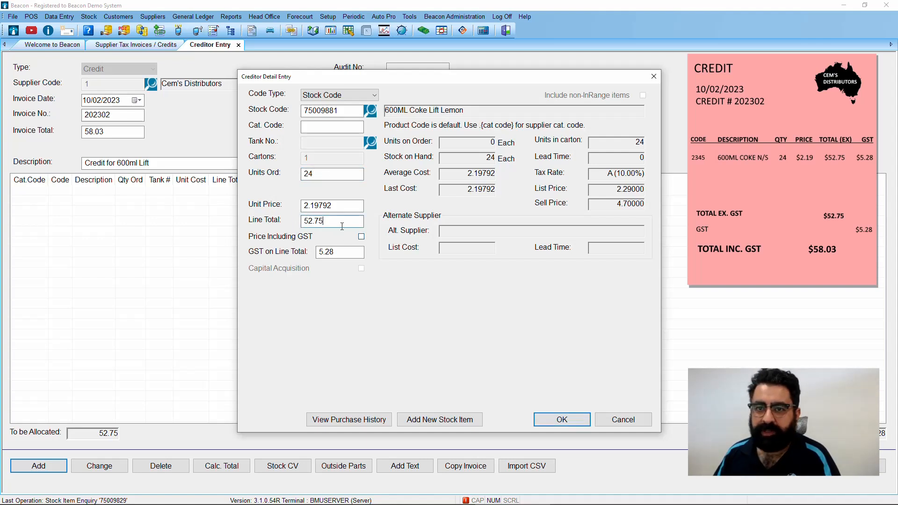
left_click(568, 419)
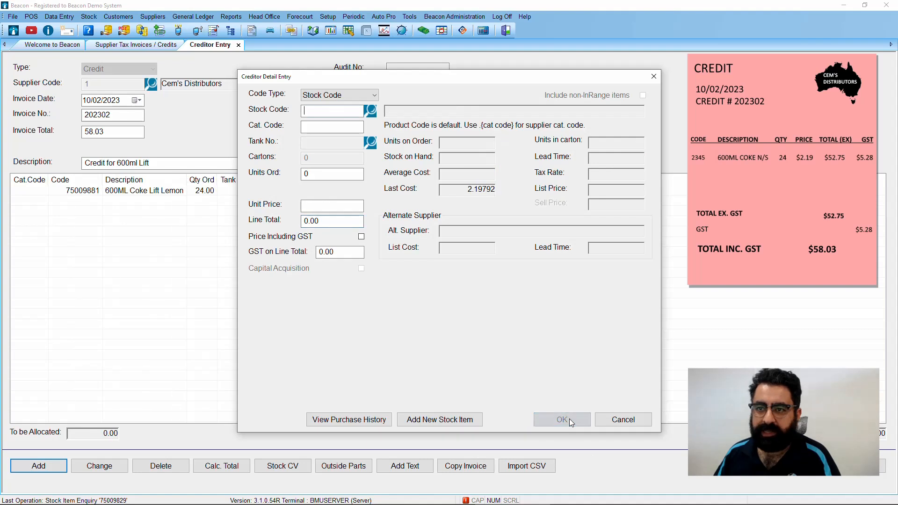
left_click(605, 420)
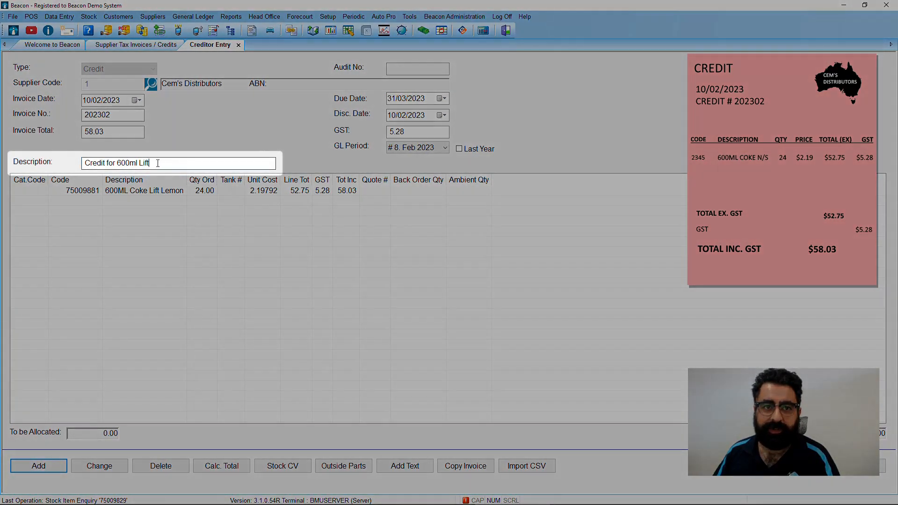
Add the text lines "This was a credit for 10/02/2023" and "Items were received in bad condition", and save the credit.
left_click_drag(174, 165, 88, 163)
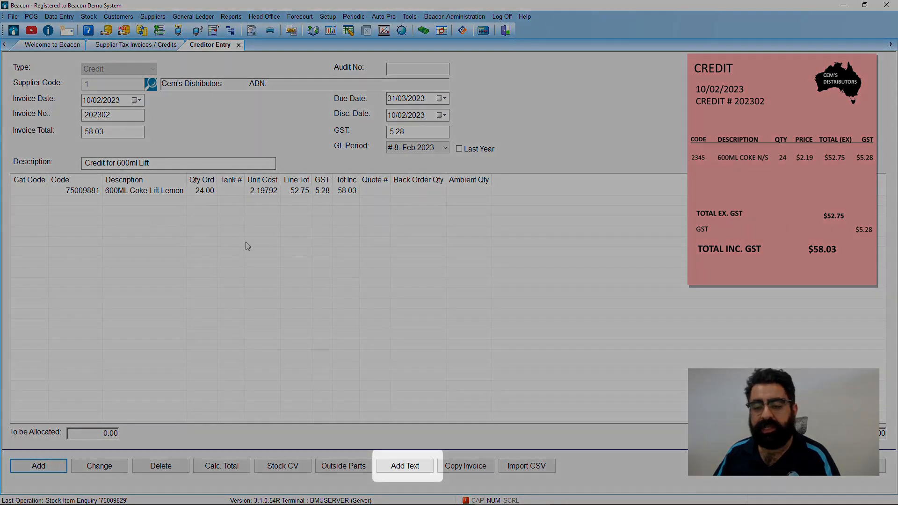
left_click(413, 469)
type("This was a credit for 10/02/2023")
left_click(529, 269)
left_click(402, 466)
type("Items were received in bad condition")
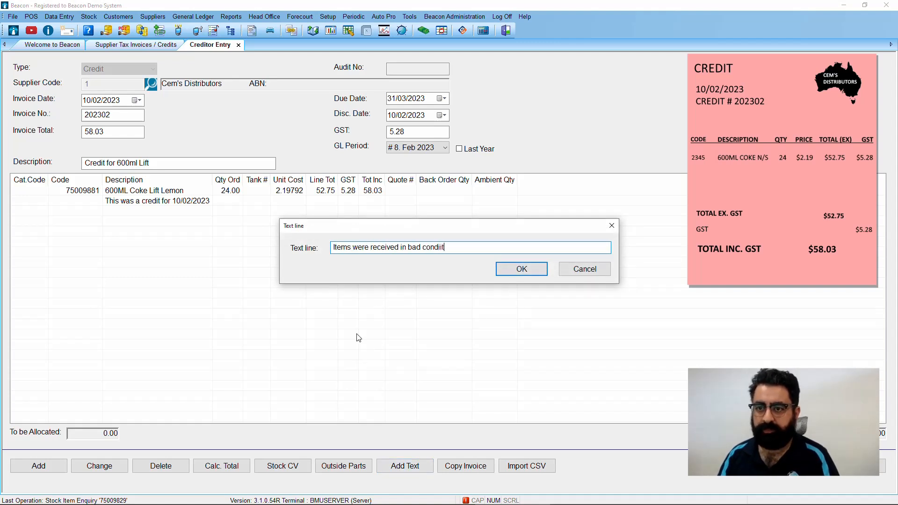
left_click(517, 270)
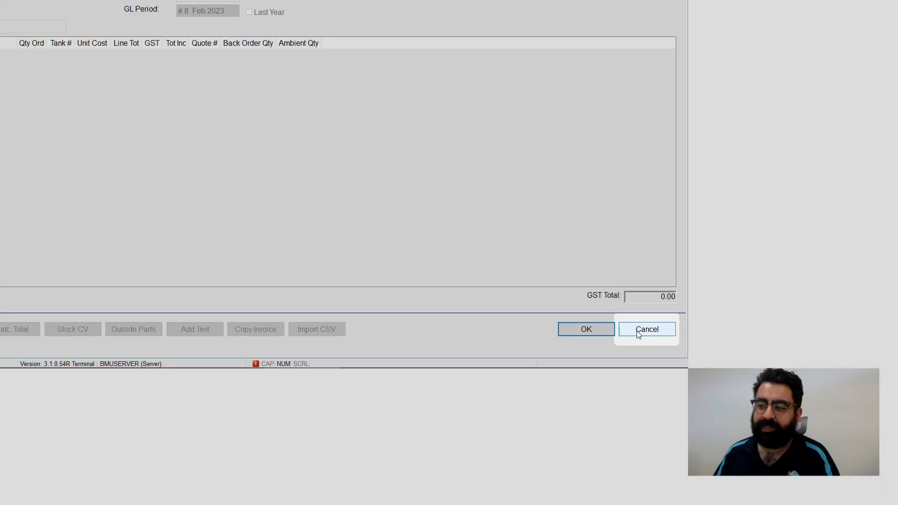
Leave the blank entry form and complete the Cem's Distributors credit 202302, accepting printing of its audit trail.
left_click(637, 331)
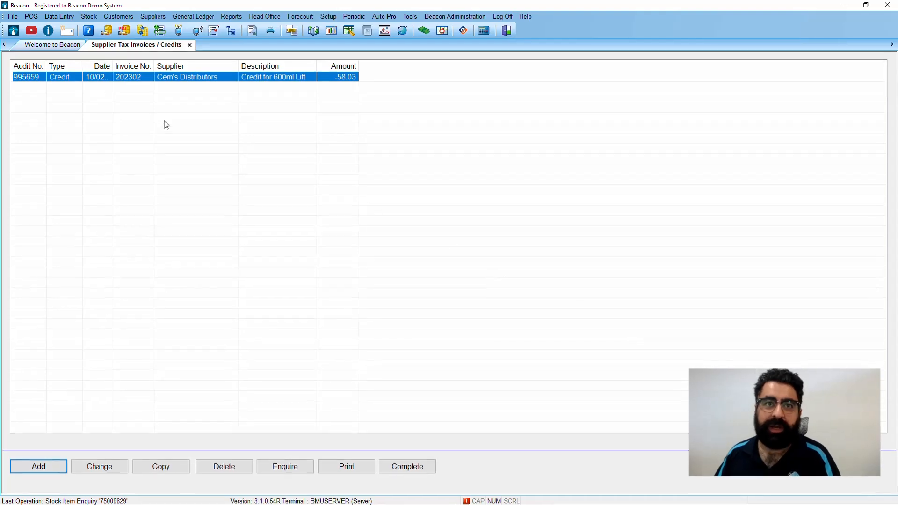
left_click(95, 105)
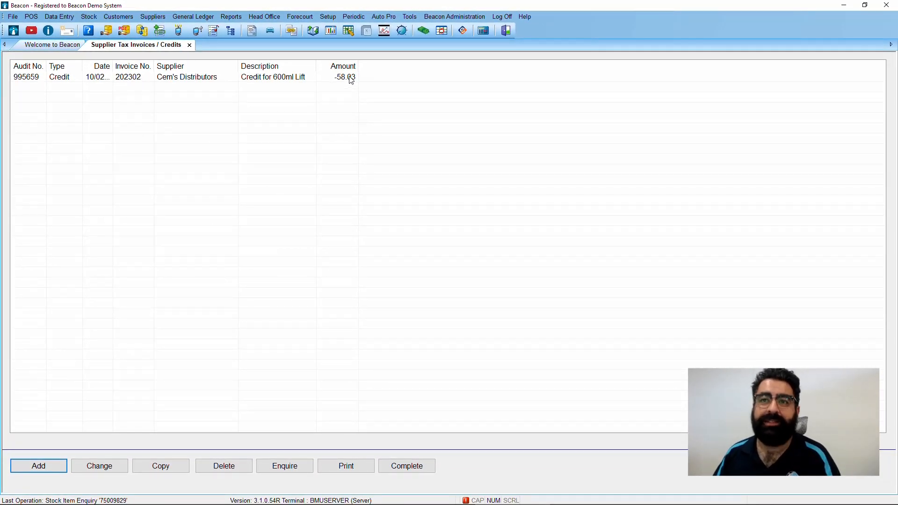
left_click(354, 80)
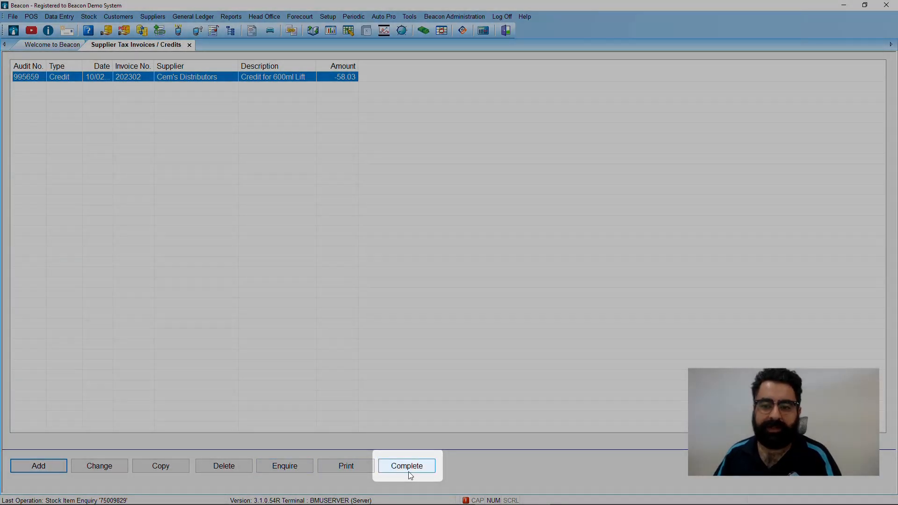
left_click(409, 471)
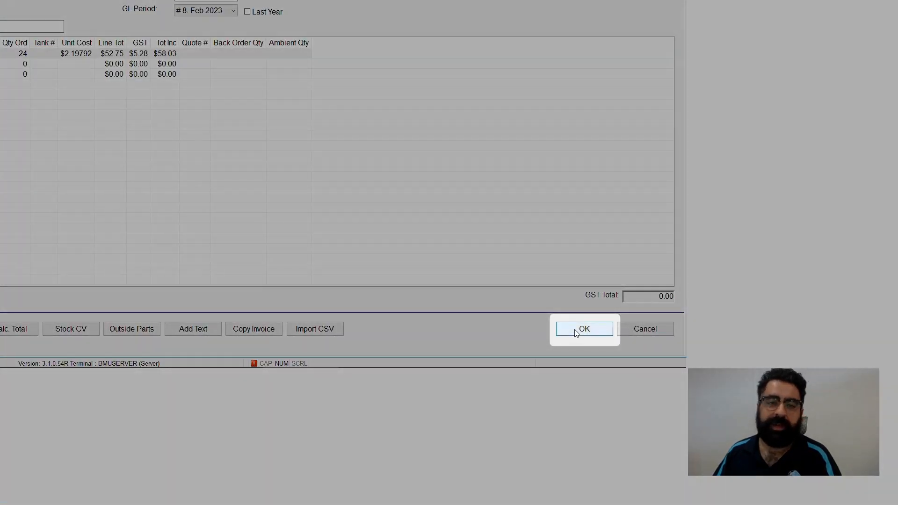
left_click(789, 470)
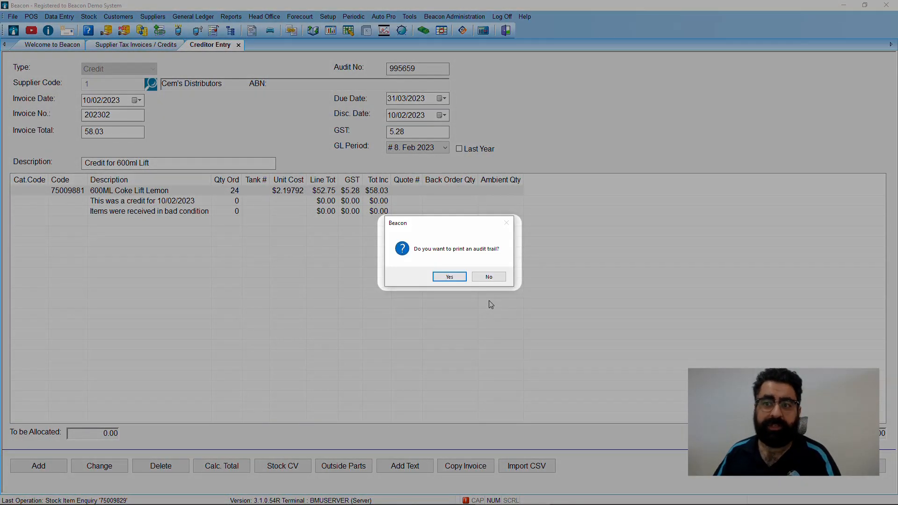
left_click(450, 277)
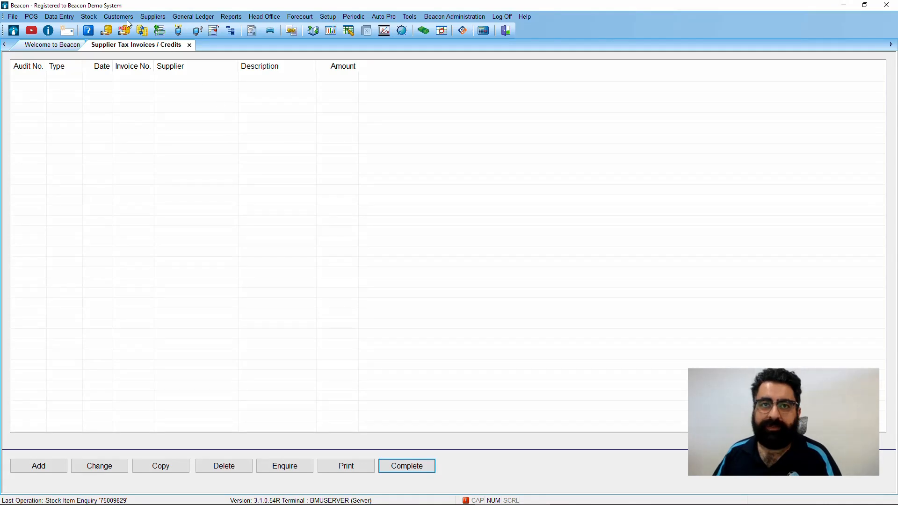
Open the stock transaction list for 600ML Coke Lift Lemon and compare the two stock receipts from the invoice and the credit.
left_click(92, 17)
mouse_move(163, 57)
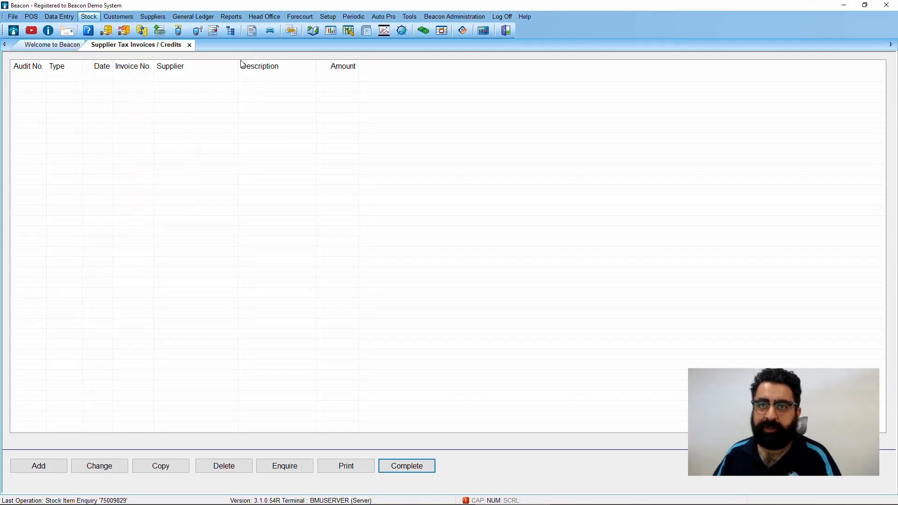
left_click(241, 61)
left_click(222, 459)
left_click(460, 323)
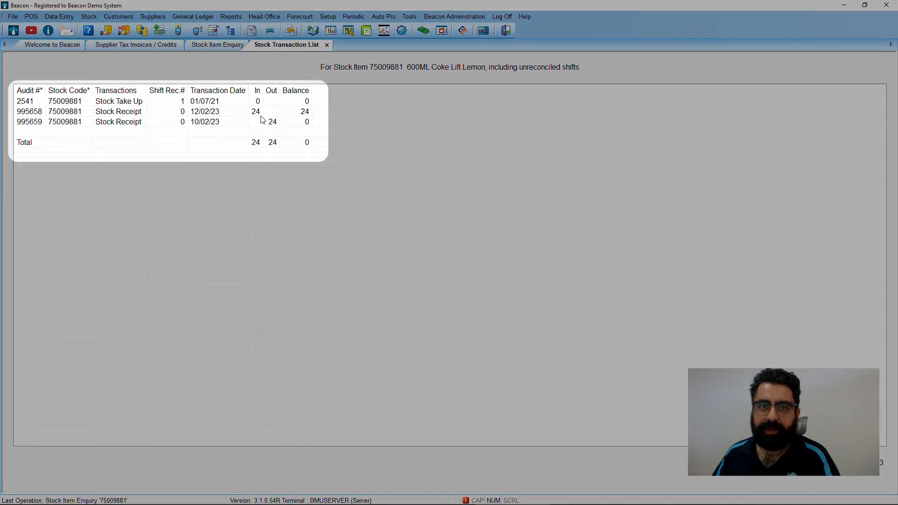
left_click(262, 117)
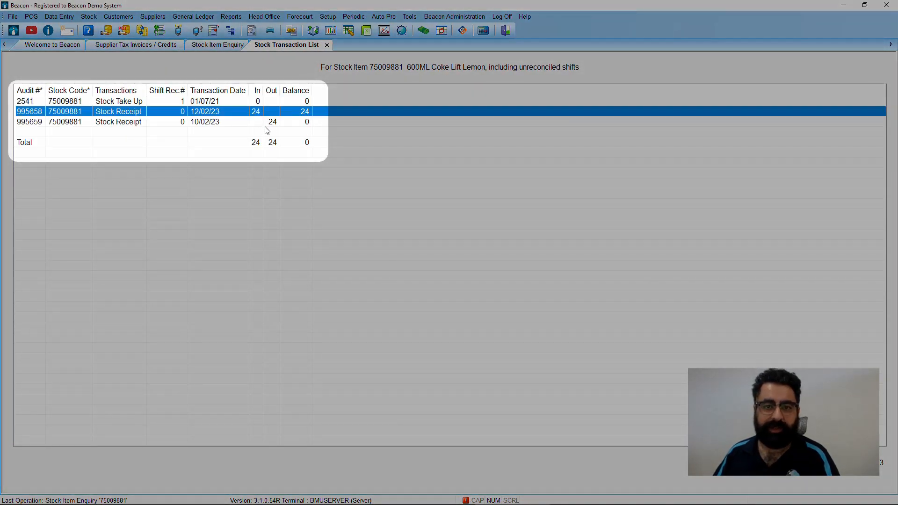
left_click(273, 123)
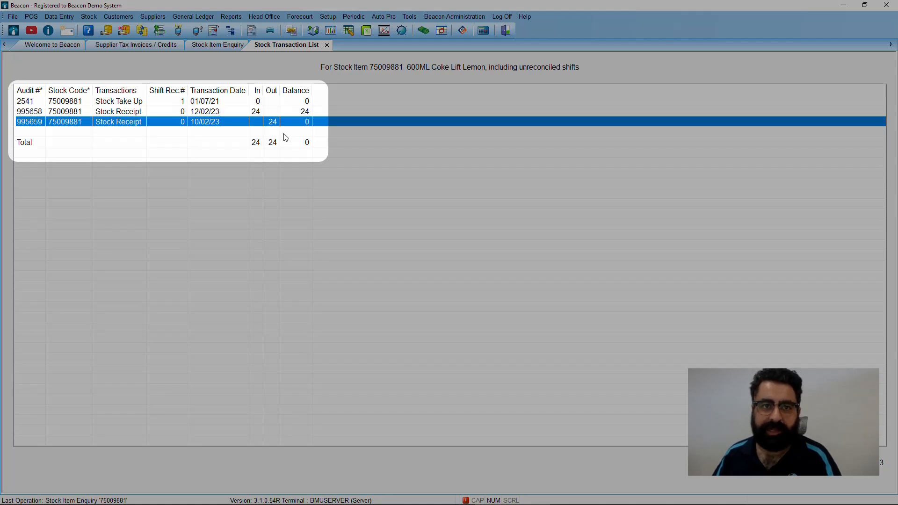